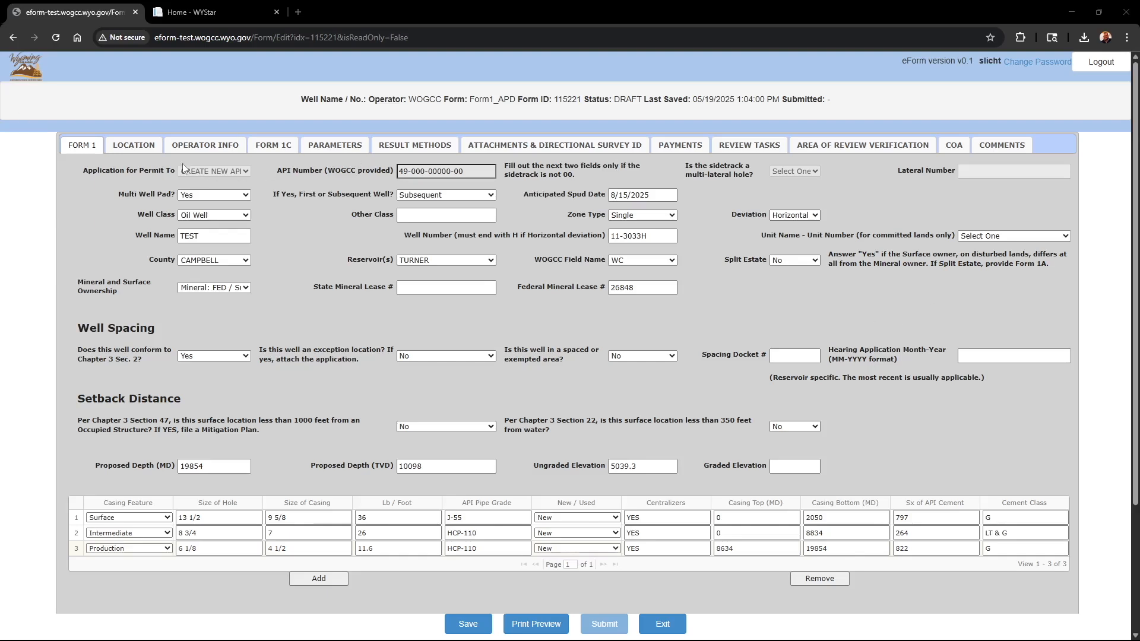
# - Review the draft APD's location, operator and attachment sections, and highlight its Form ID for reference
pyautogui.click(134, 145)
pyautogui.click(226, 145)
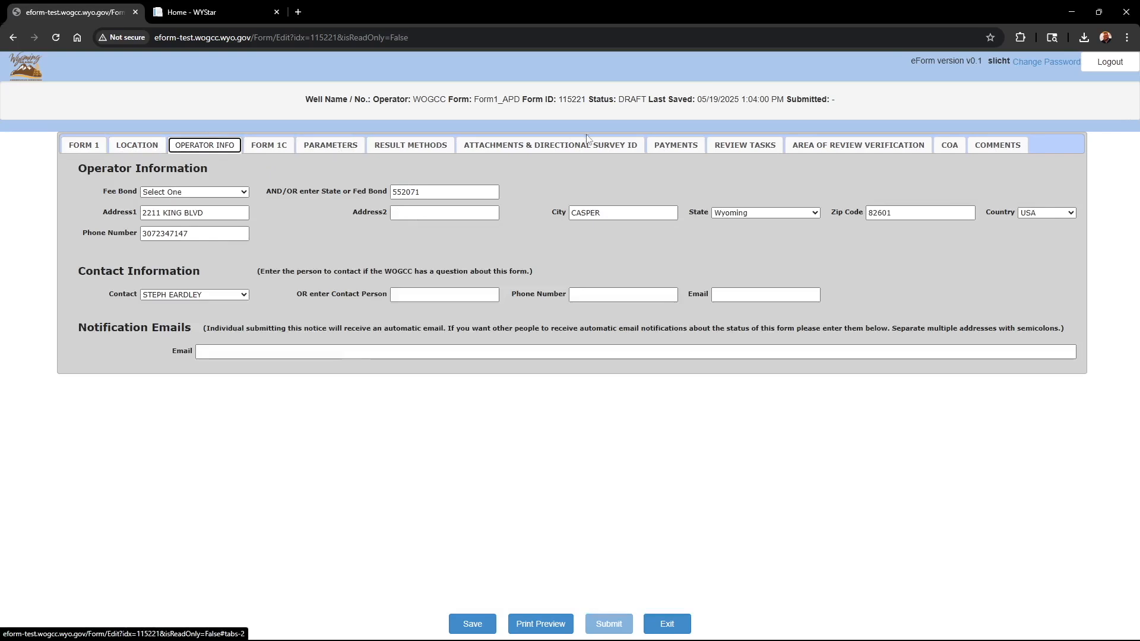
pyautogui.click(582, 149)
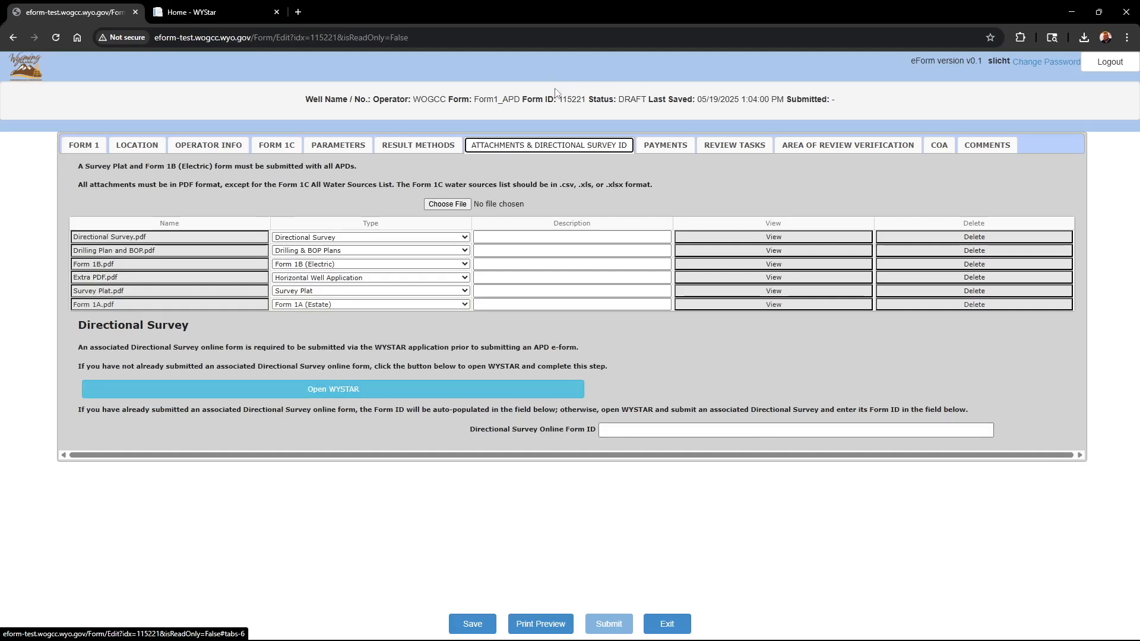
pyautogui.moveTo(560, 101); pyautogui.dragTo(588, 102)
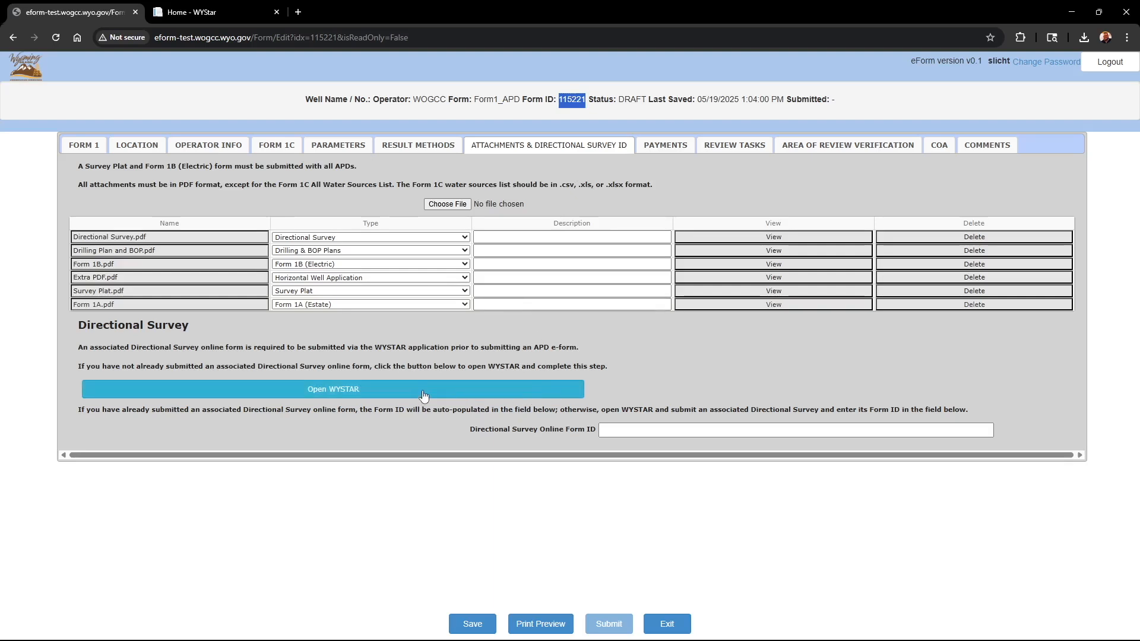
# - Open WYSTAR from the APD and start a new Directional Survey online form
pyautogui.click(364, 391)
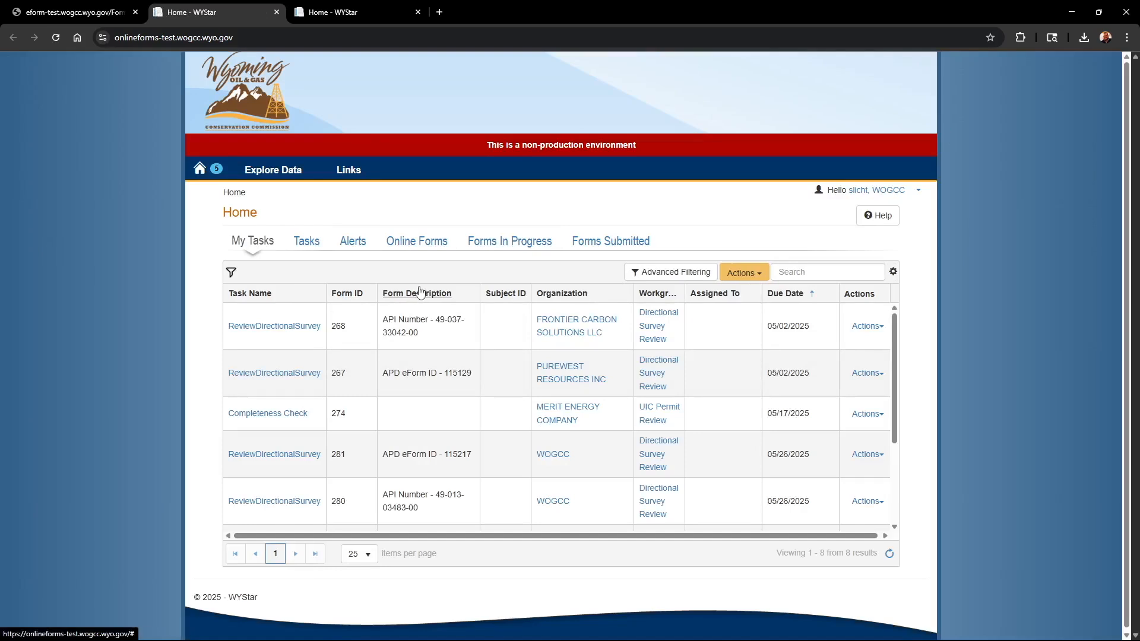
pyautogui.click(442, 251)
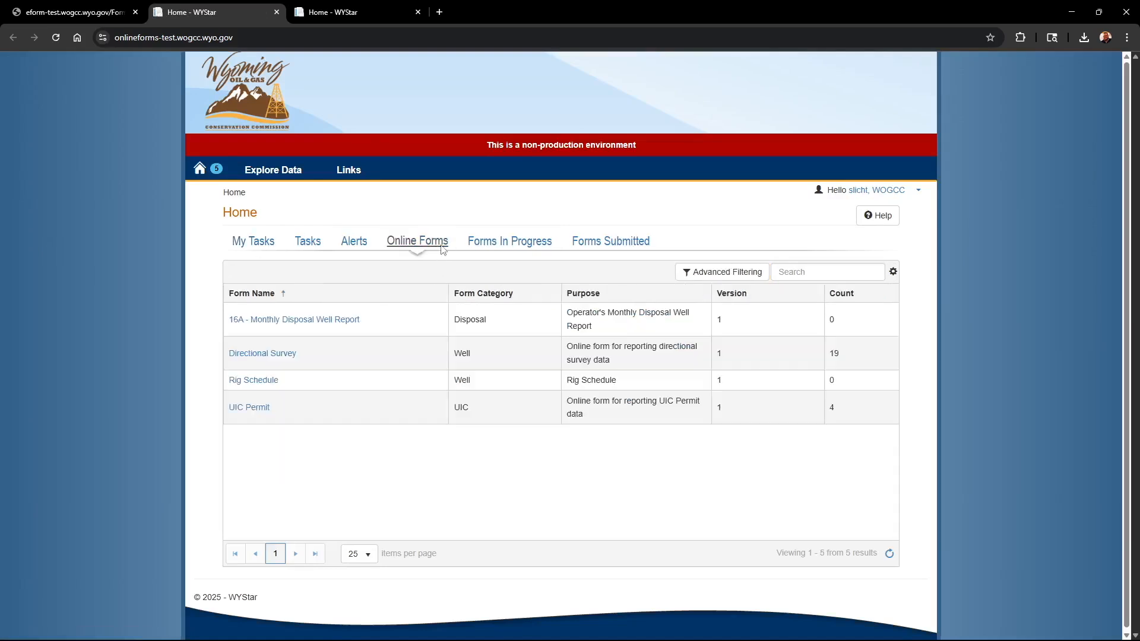
pyautogui.click(277, 356)
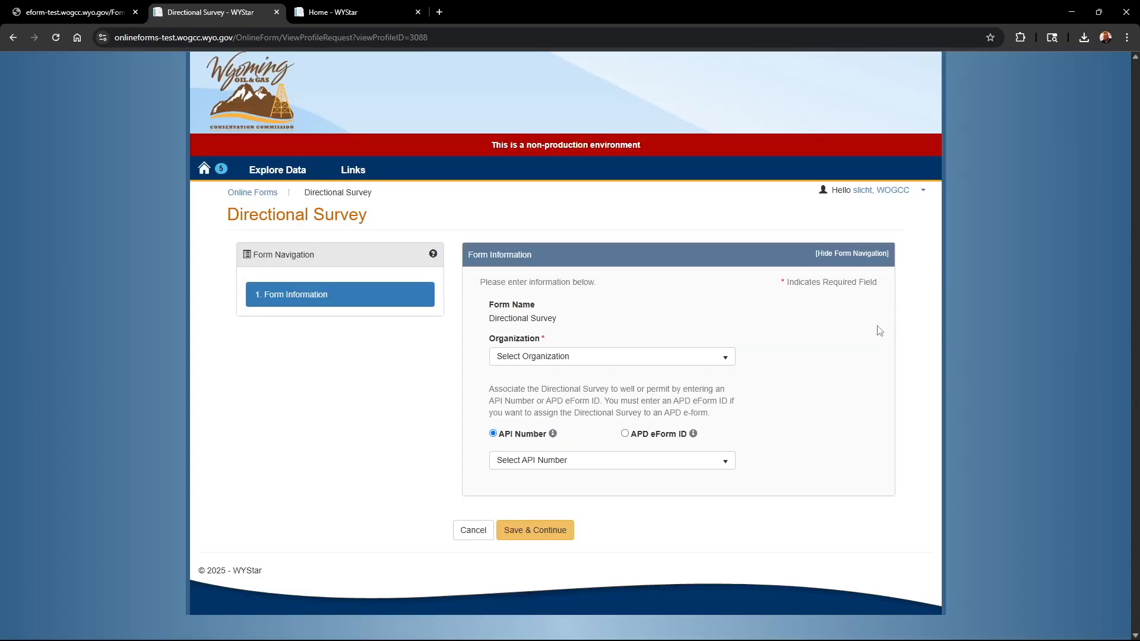
# - Set the organization to WOGCC (7303), associate the survey with APD eForm ID 115221, and save to continue
pyautogui.click(727, 363)
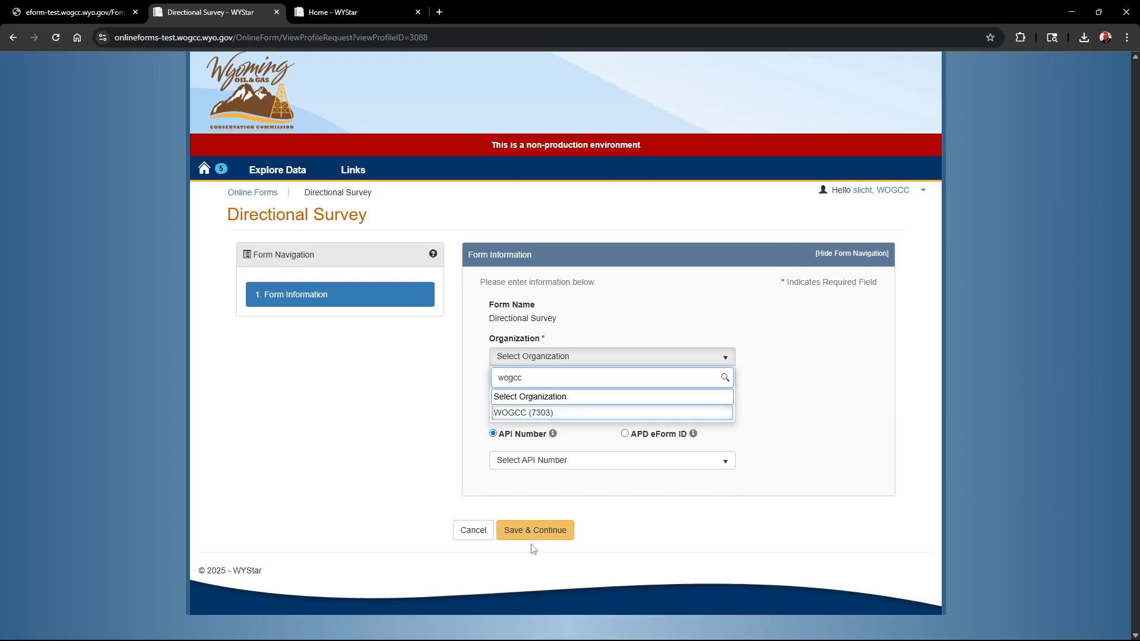
pyautogui.click(543, 412)
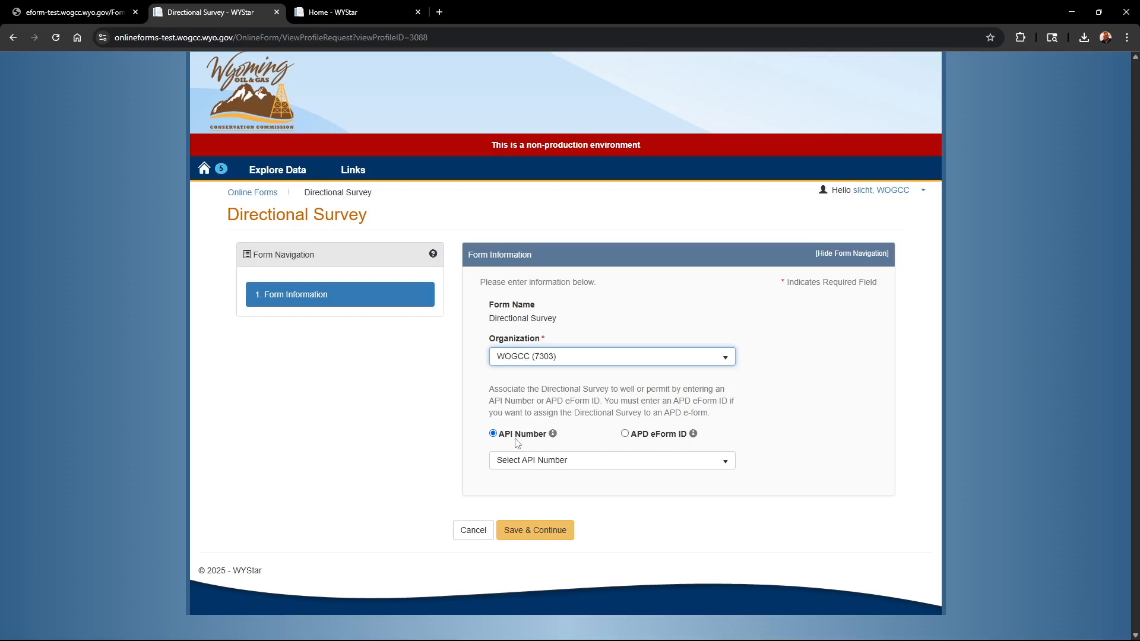
pyautogui.click(625, 434)
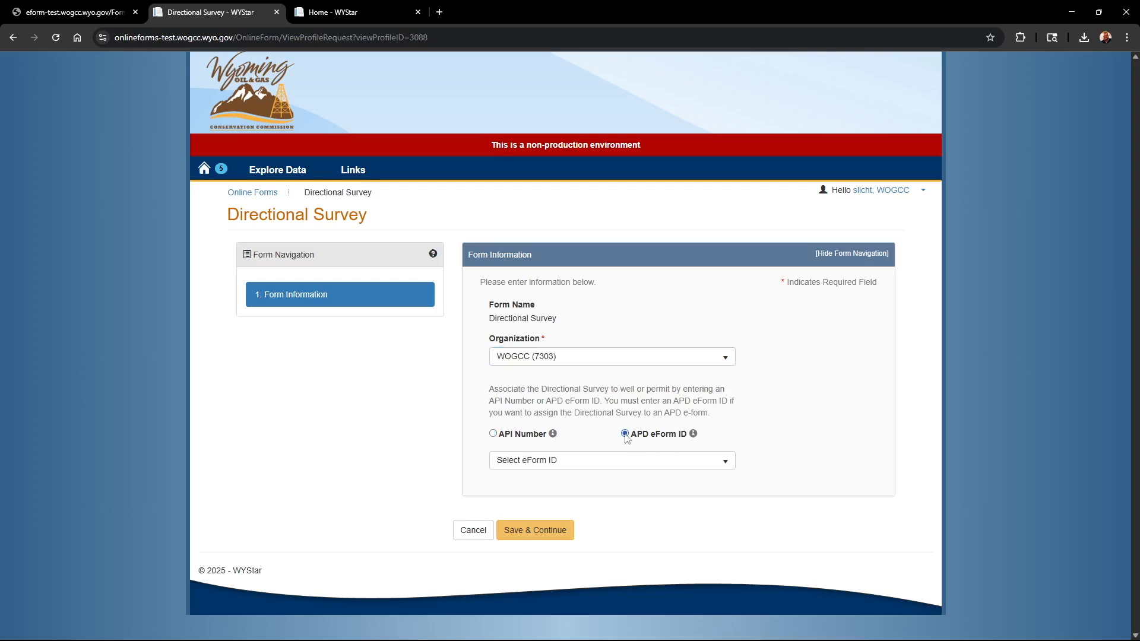
pyautogui.click(719, 471)
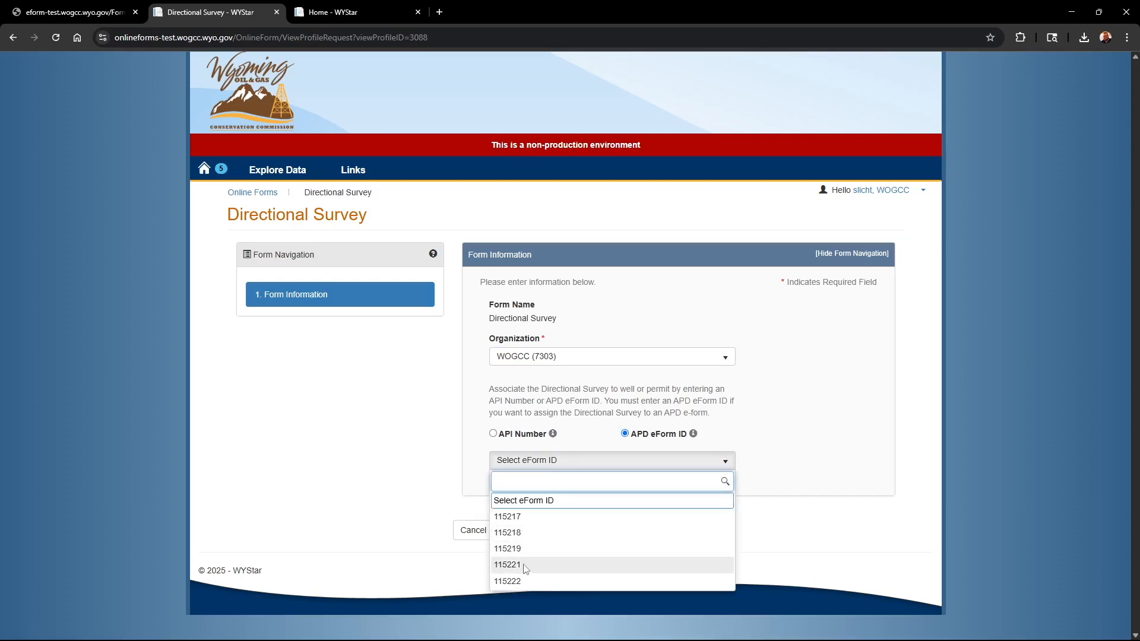
pyautogui.click(507, 564)
pyautogui.click(552, 541)
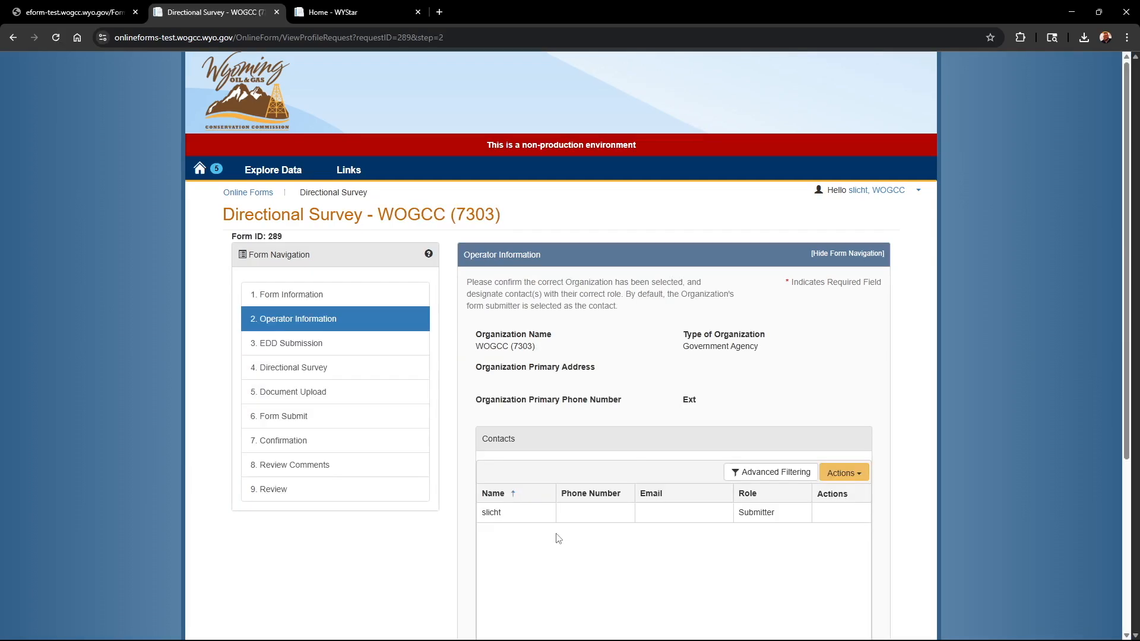
# - Review the operator information and the actions available for the form's contacts
pyautogui.scroll(-2, 565, 521)
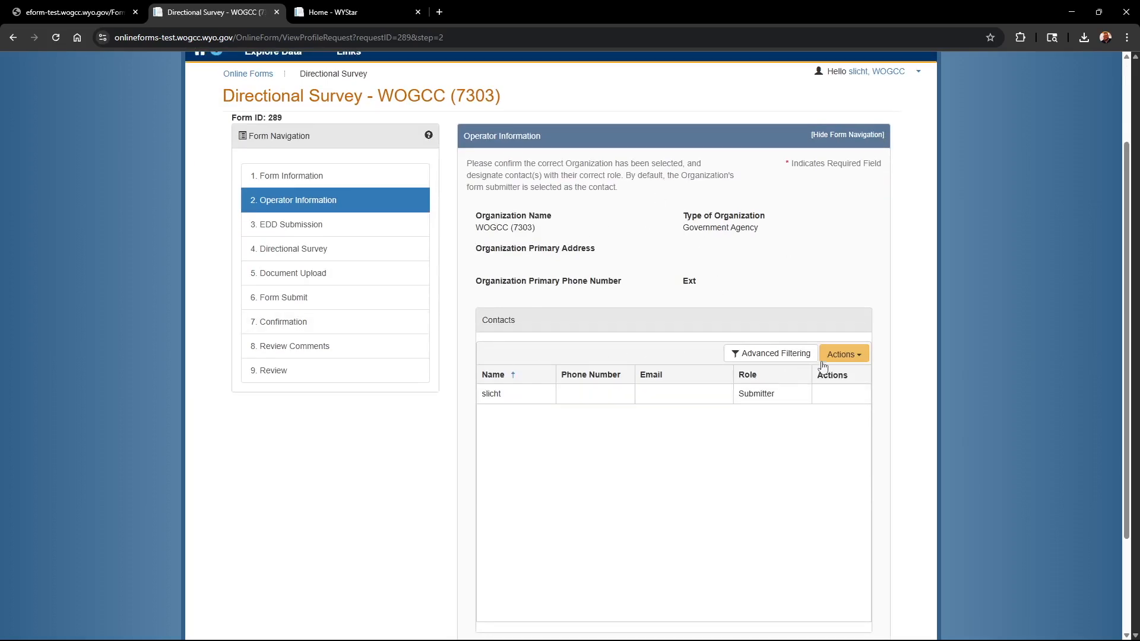
pyautogui.scroll(-1, 845, 356)
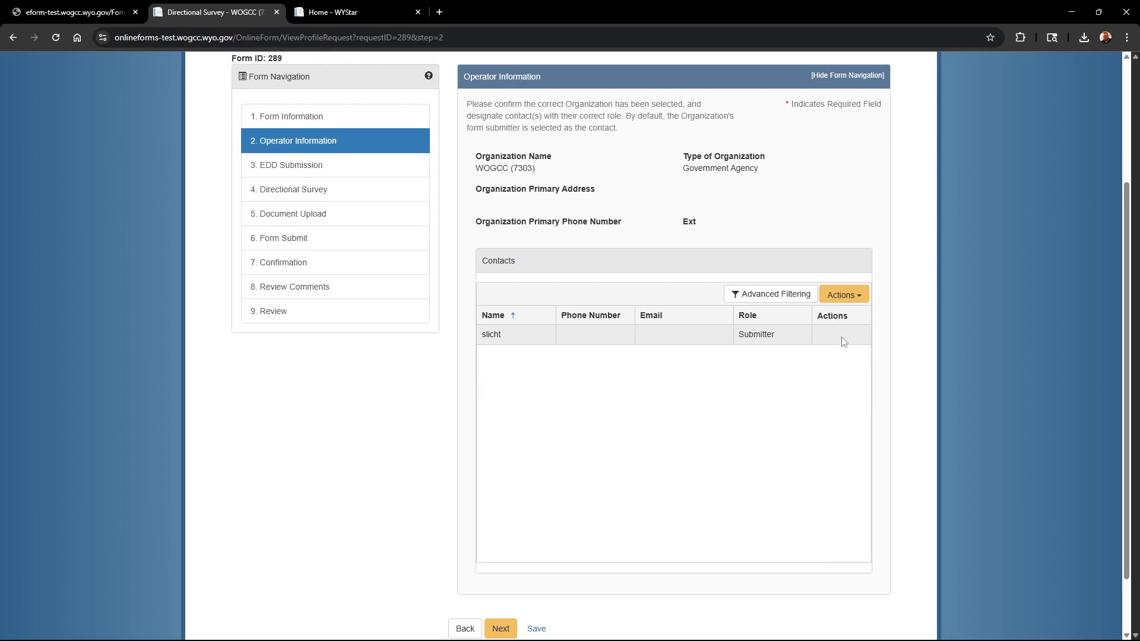
pyautogui.click(857, 297)
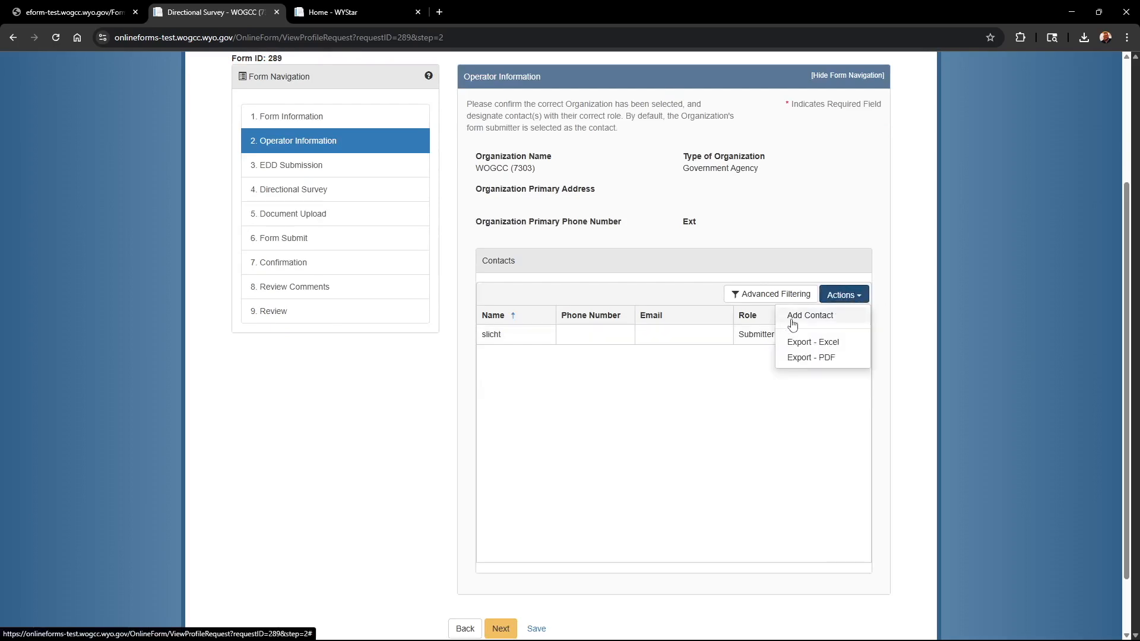
pyautogui.click(621, 458)
pyautogui.scroll(-1, 620, 457)
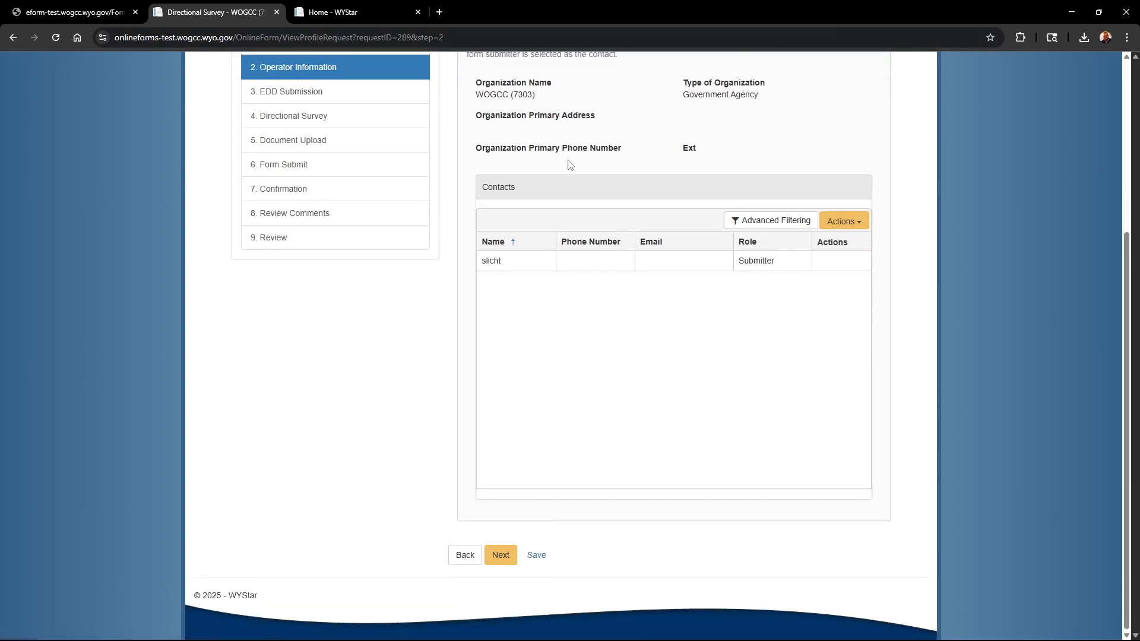
# - Continue to EDD Submission and choose Yes for submitting the survey data with an EDD template
pyautogui.click(498, 558)
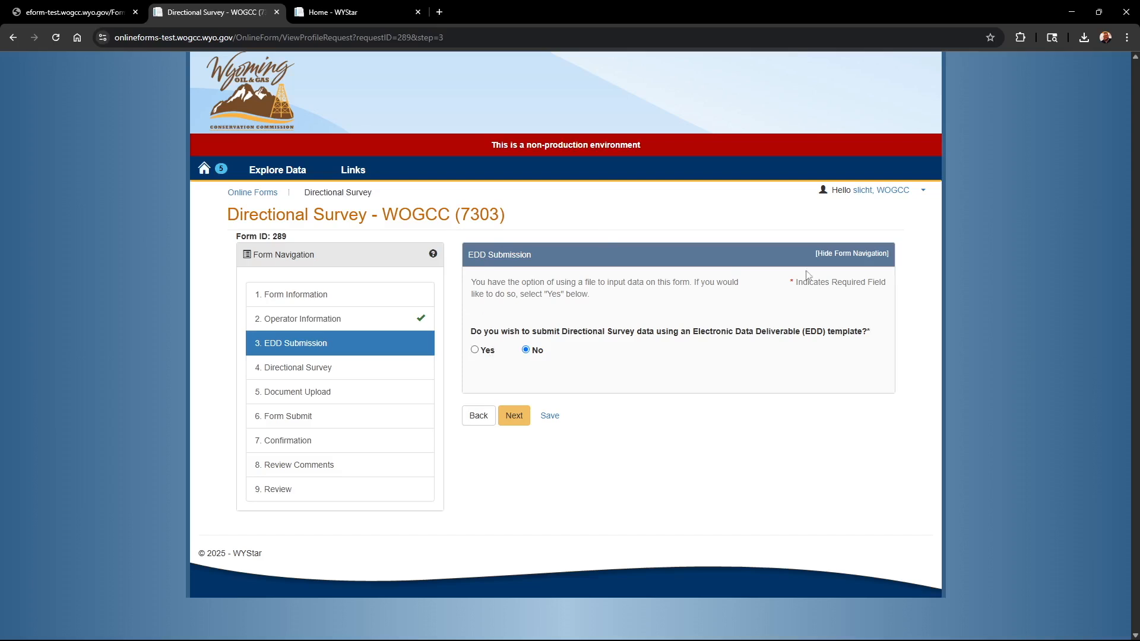
pyautogui.click(475, 350)
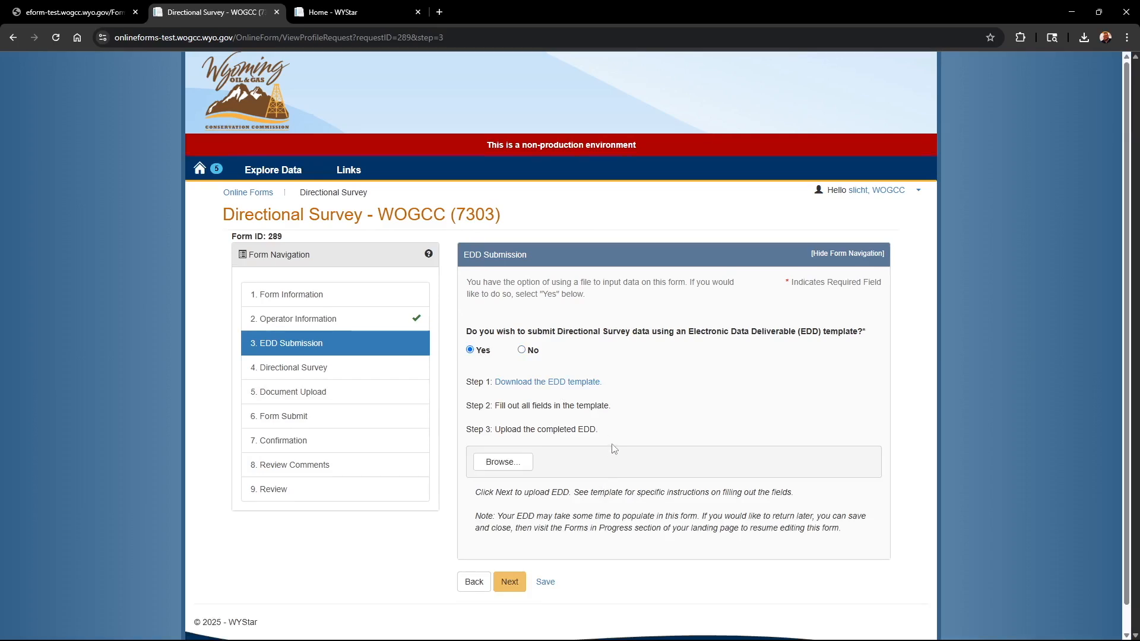
pyautogui.scroll(-1, 611, 454)
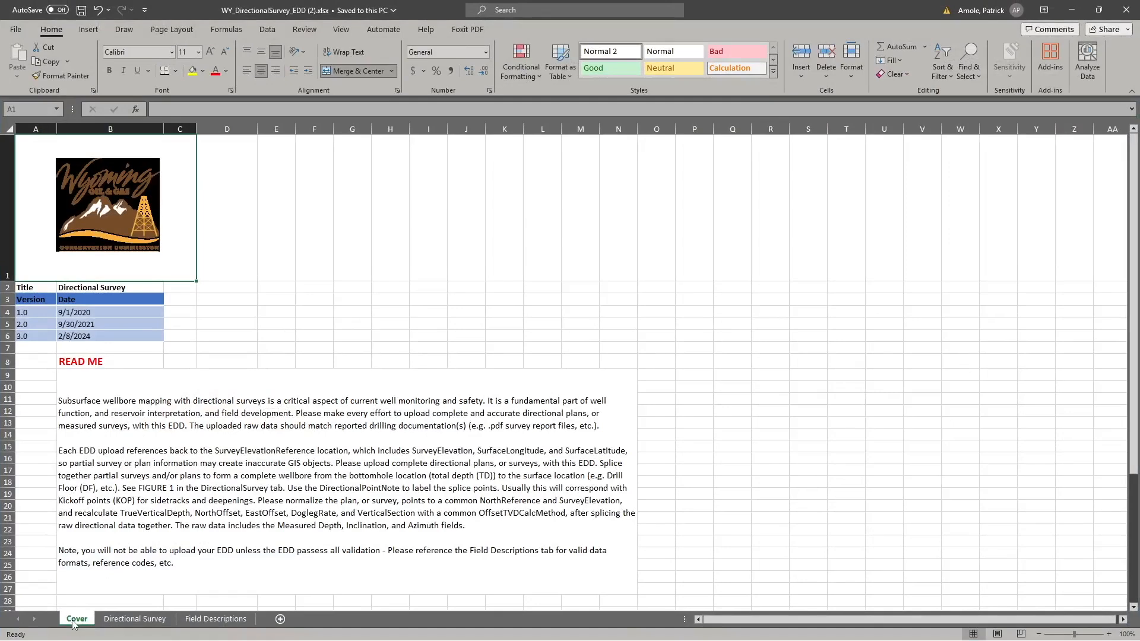
# - In Excel, examine the blank EDD template's Directional Survey header fields and data rows, along with the Field Descriptions sheet
pyautogui.click(126, 620)
pyautogui.scroll(2, 242, 451)
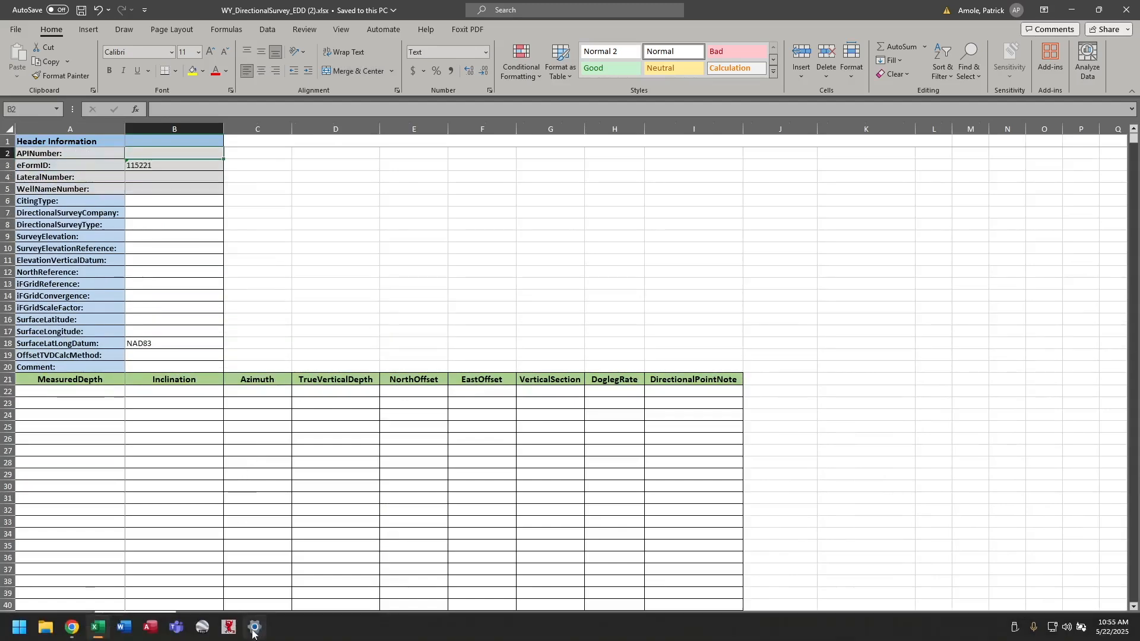
pyautogui.click(232, 617)
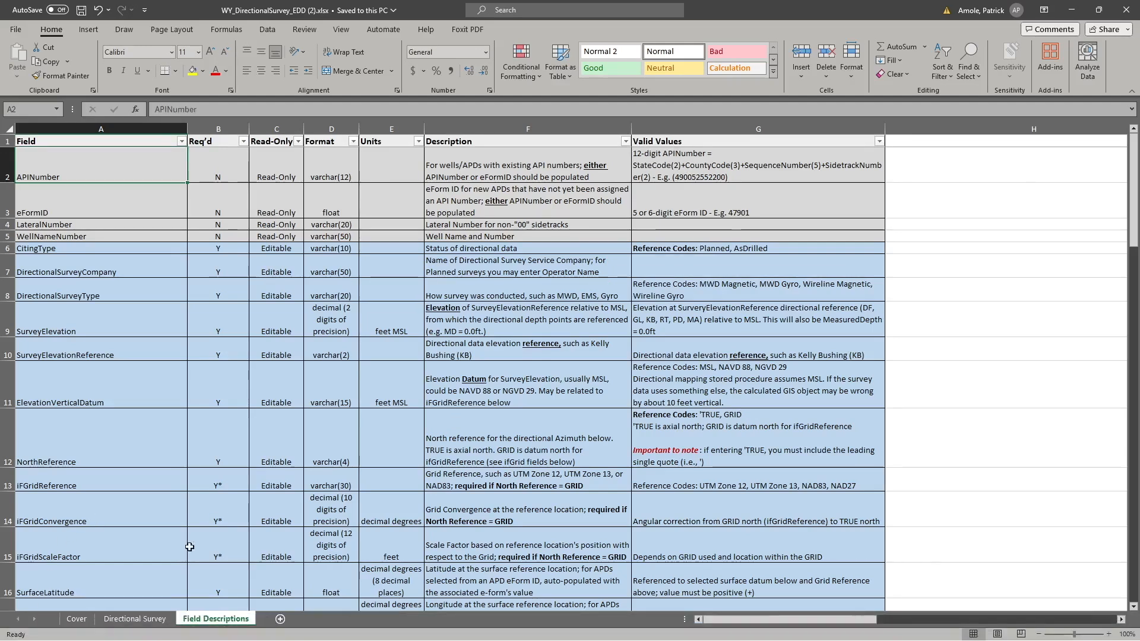
pyautogui.click(150, 619)
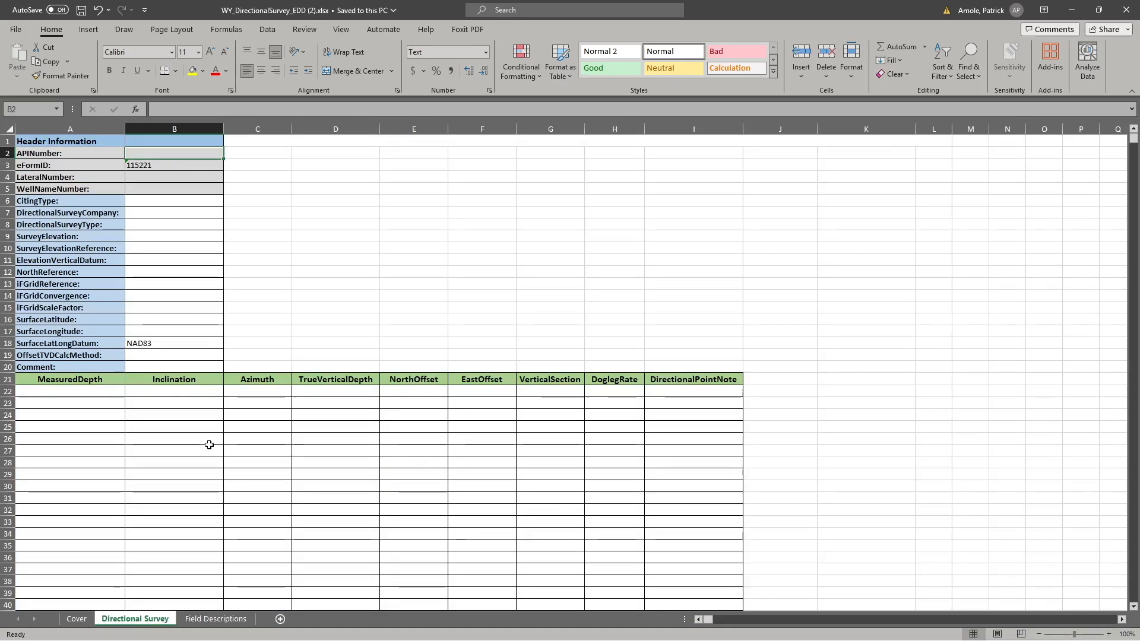
pyautogui.click(148, 210)
pyautogui.click(159, 233)
pyautogui.click(176, 355)
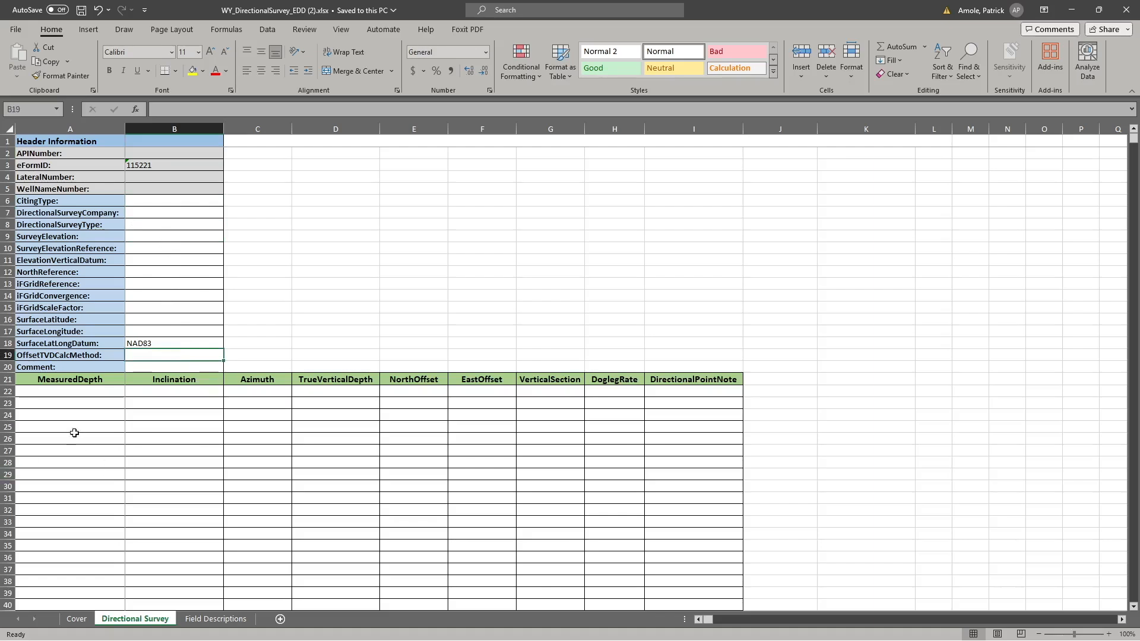
pyautogui.click(80, 400)
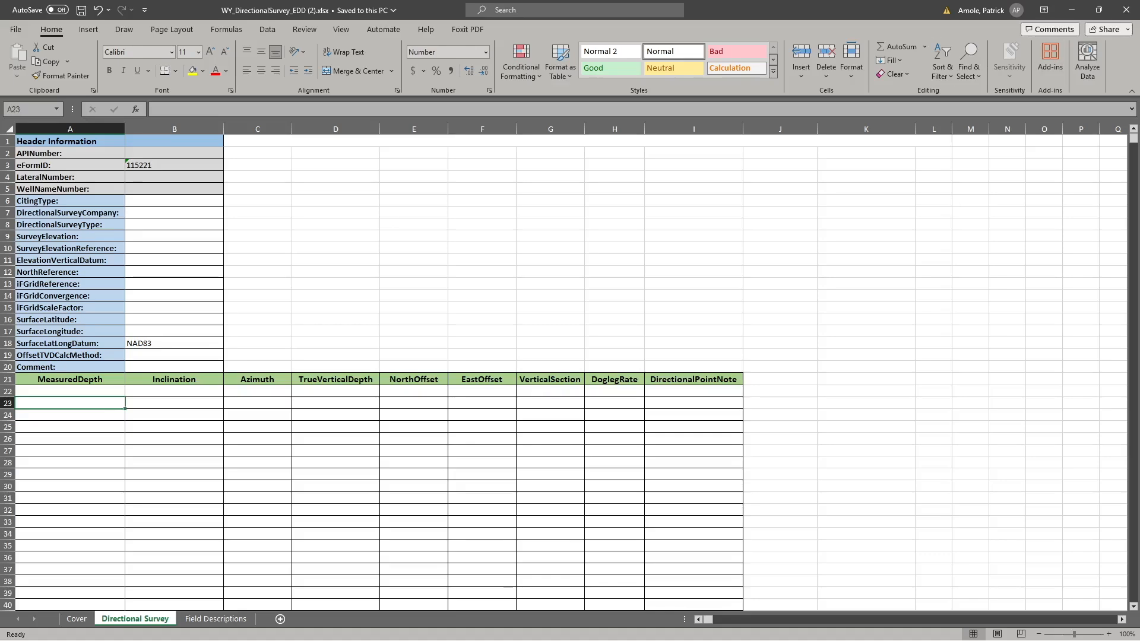
# - Bring up the completed WY_DirectionalSurvey_WOGCCTEST.xlsx workbook at full size and examine its header information and survey data rows
pyautogui.moveTo(0, 401); pyautogui.dragTo(514, 34)
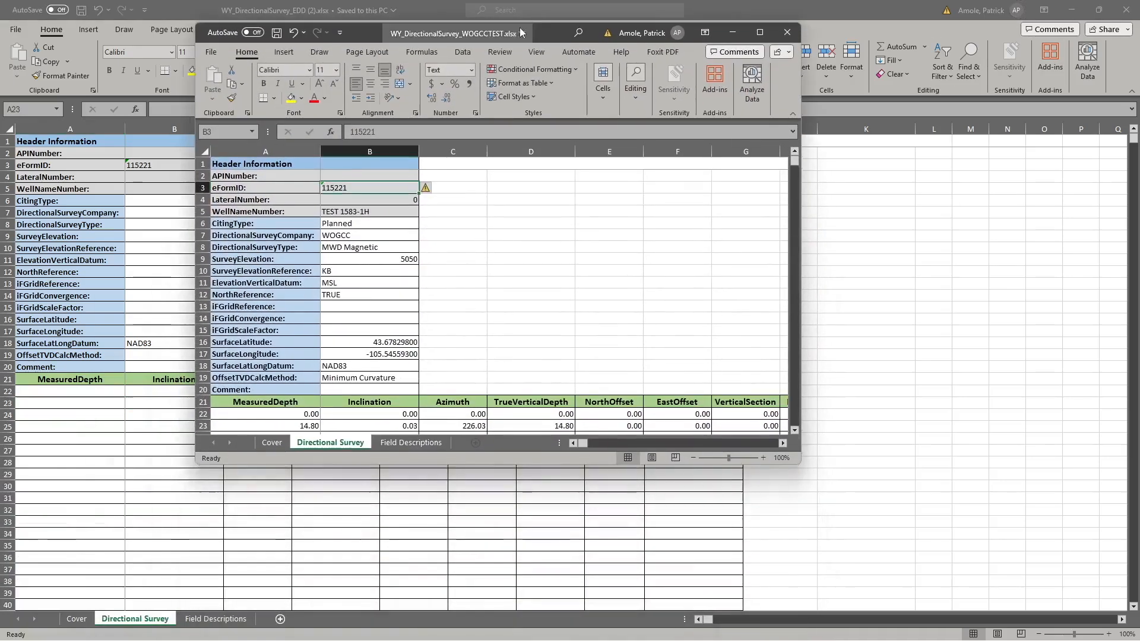
pyautogui.click(759, 32)
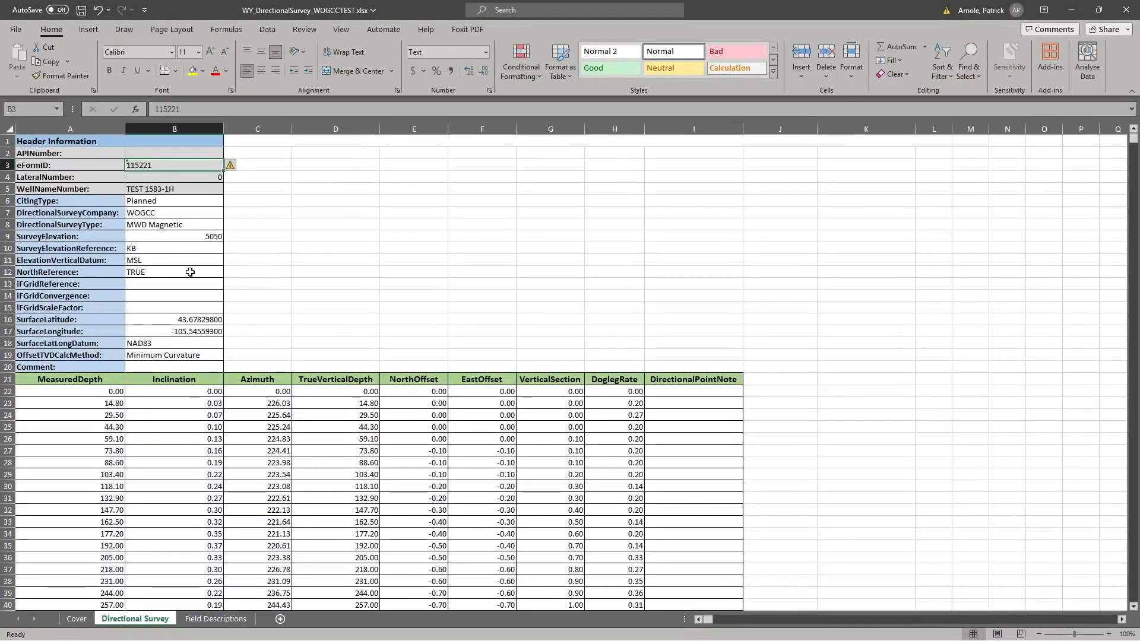
pyautogui.click(159, 201)
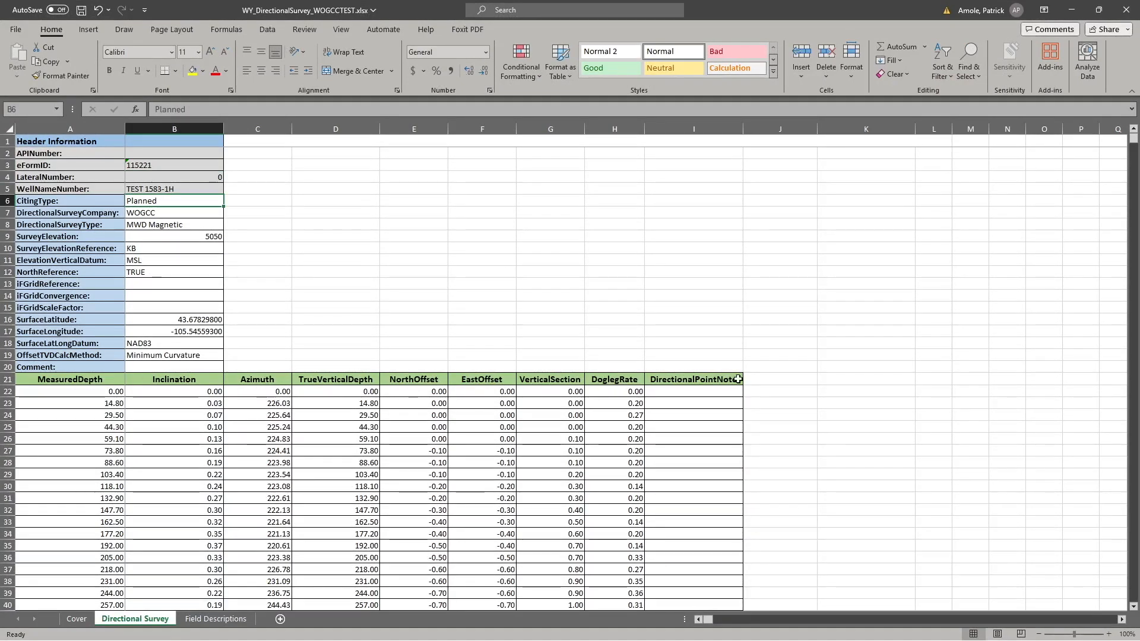
pyautogui.scroll(-1, 440, 488)
pyautogui.scroll(-10, 439, 488)
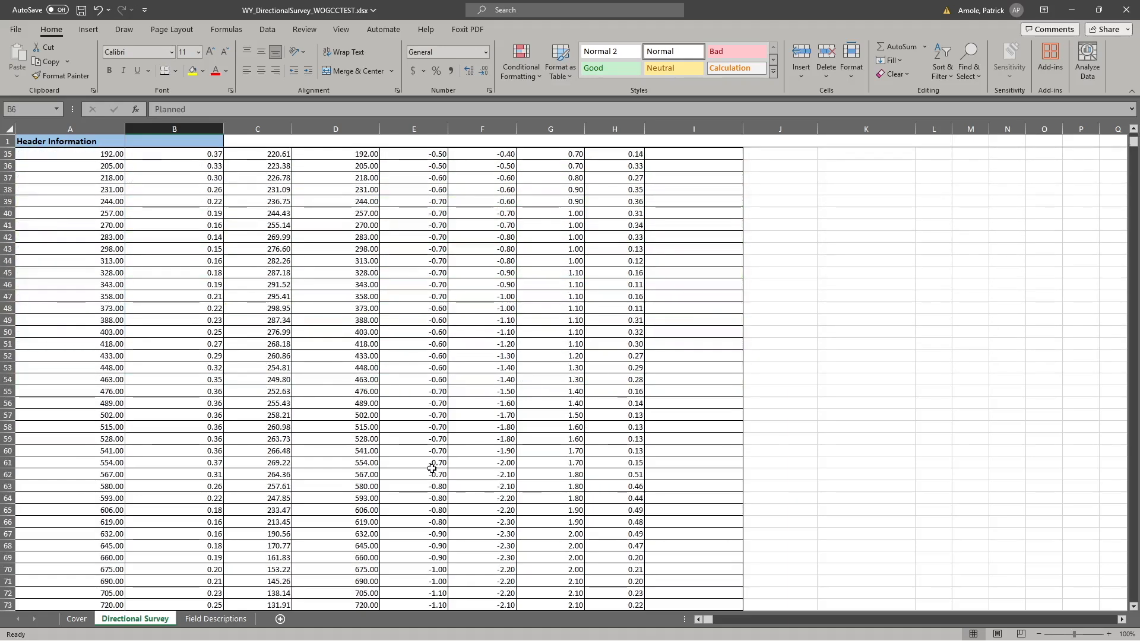
pyautogui.scroll(2, 438, 461)
pyautogui.scroll(7, 438, 461)
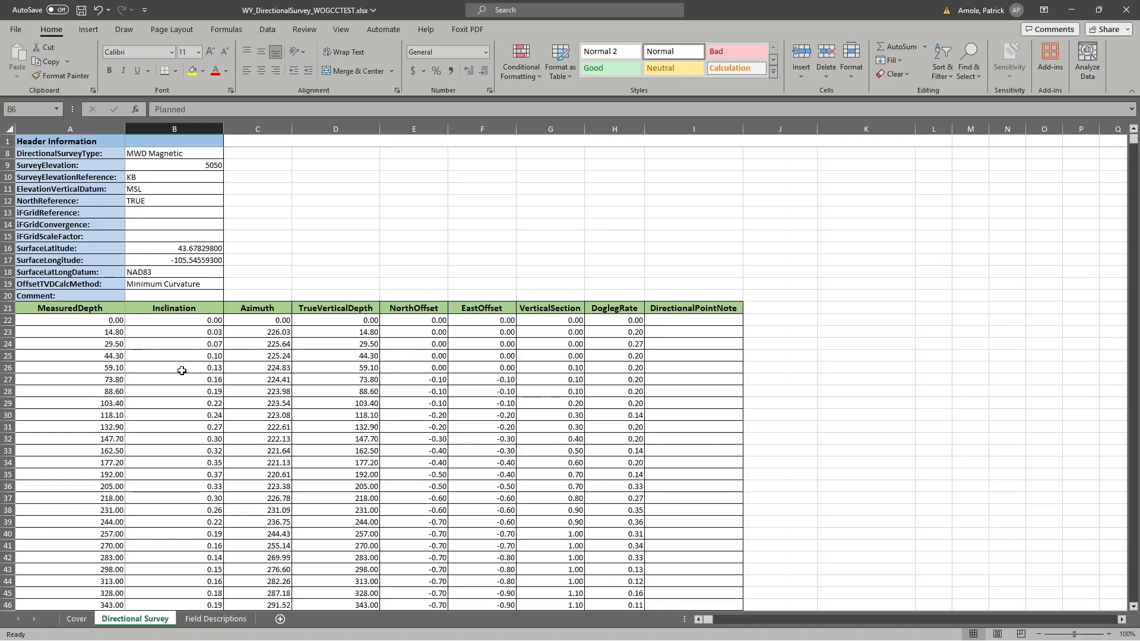
pyautogui.scroll(2, 160, 380)
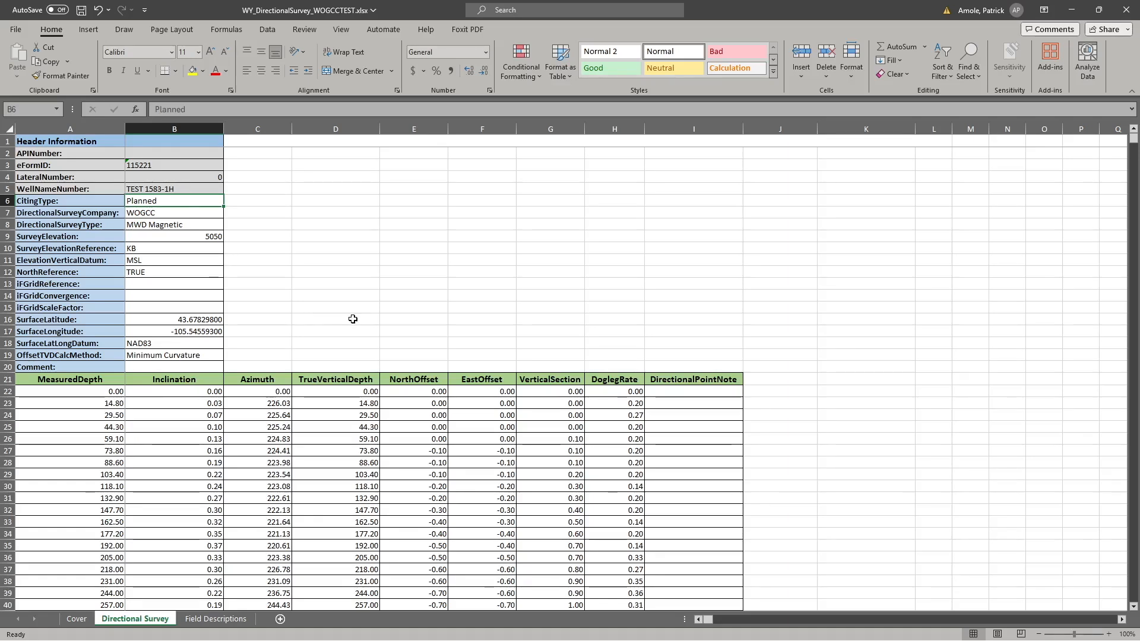
pyautogui.scroll(-3, 415, 308)
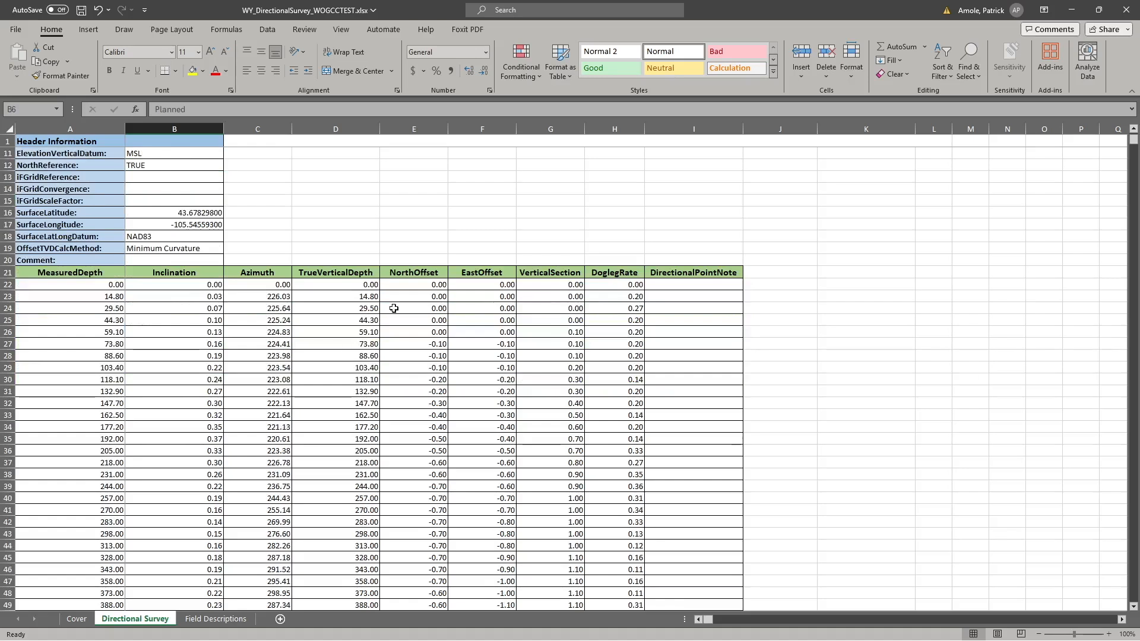
# - Close the completed survey workbook and the blank EDD template to return to the WYSTAR form in the browser
pyautogui.click(1131, 8)
pyautogui.click(523, 340)
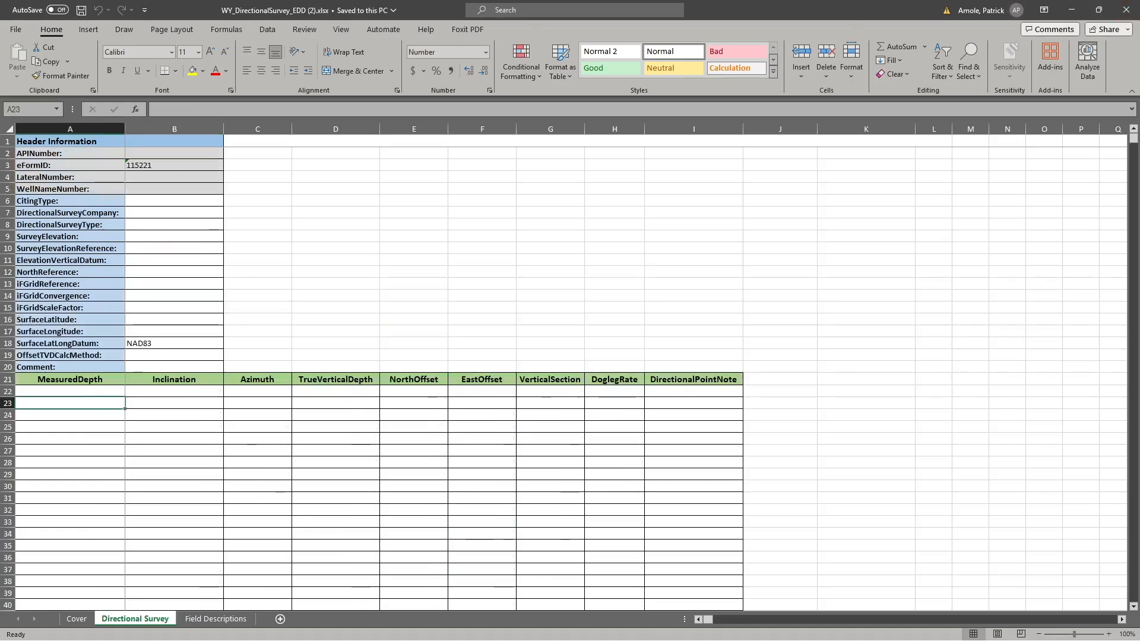
pyautogui.click(1126, 10)
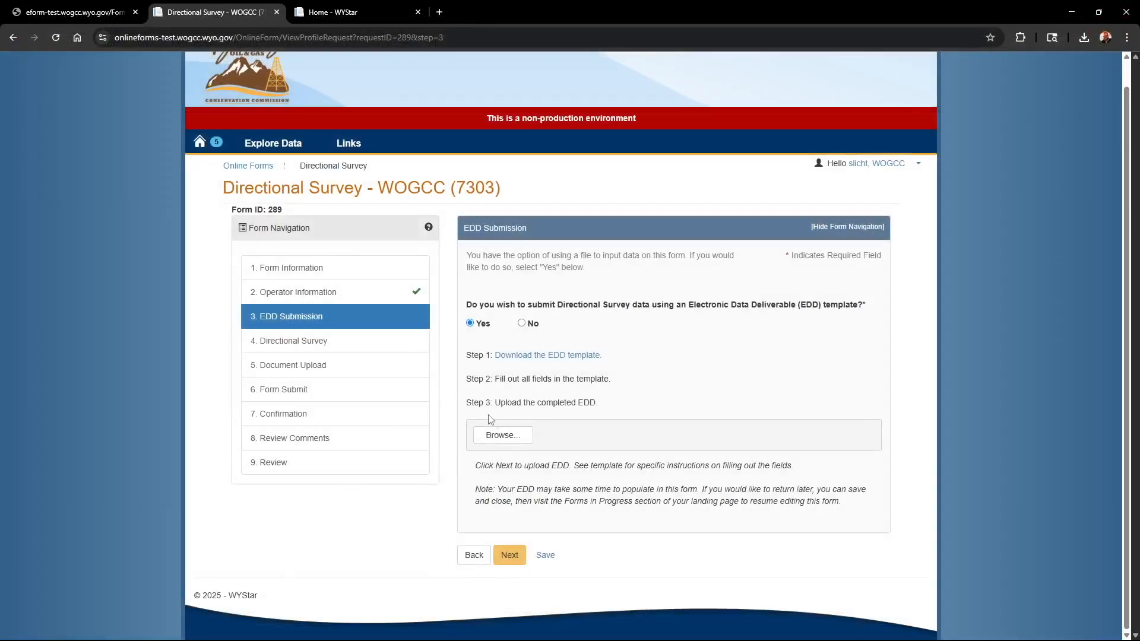
# - Upload WY_DirectionalSurvey_WOGCCTEST.xlsx as the completed EDD
pyautogui.click(487, 441)
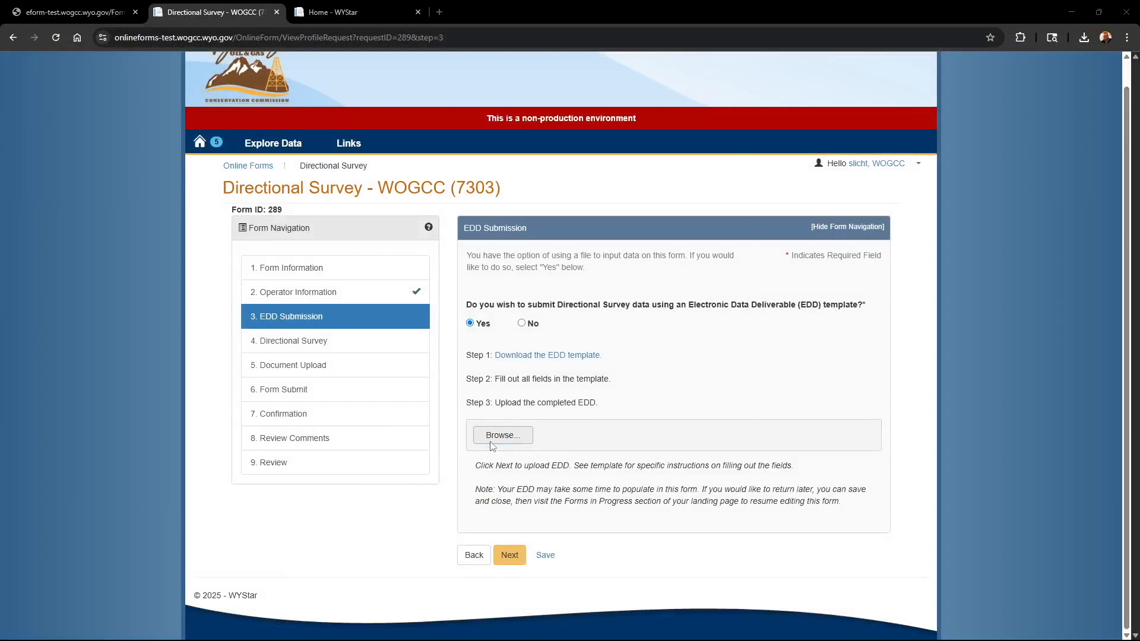
pyautogui.click(222, 219)
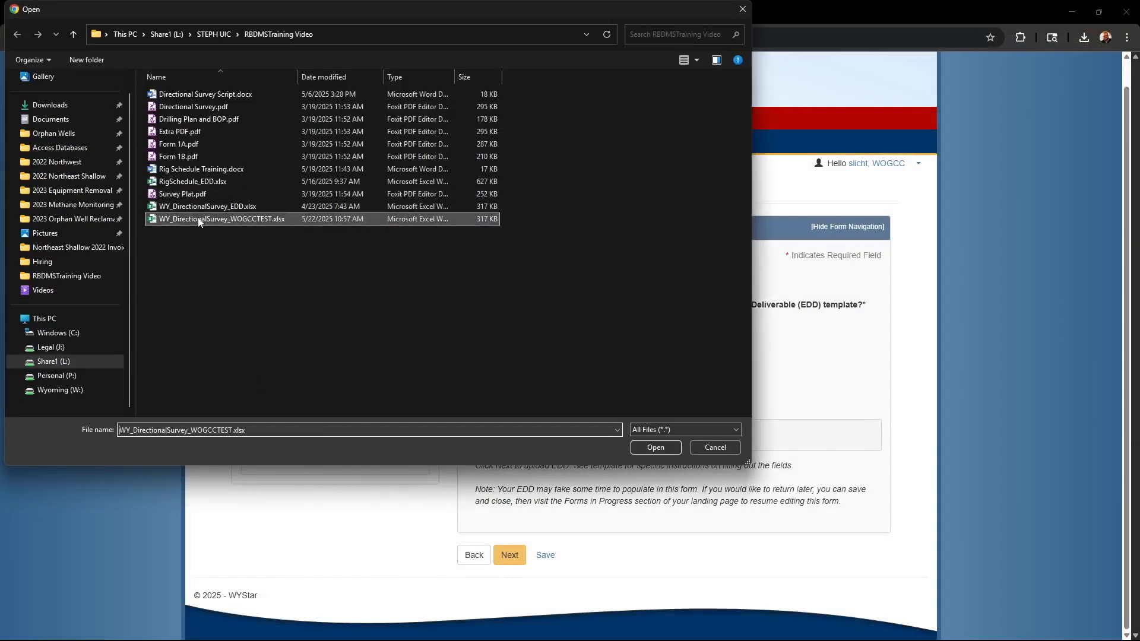
pyautogui.click(655, 448)
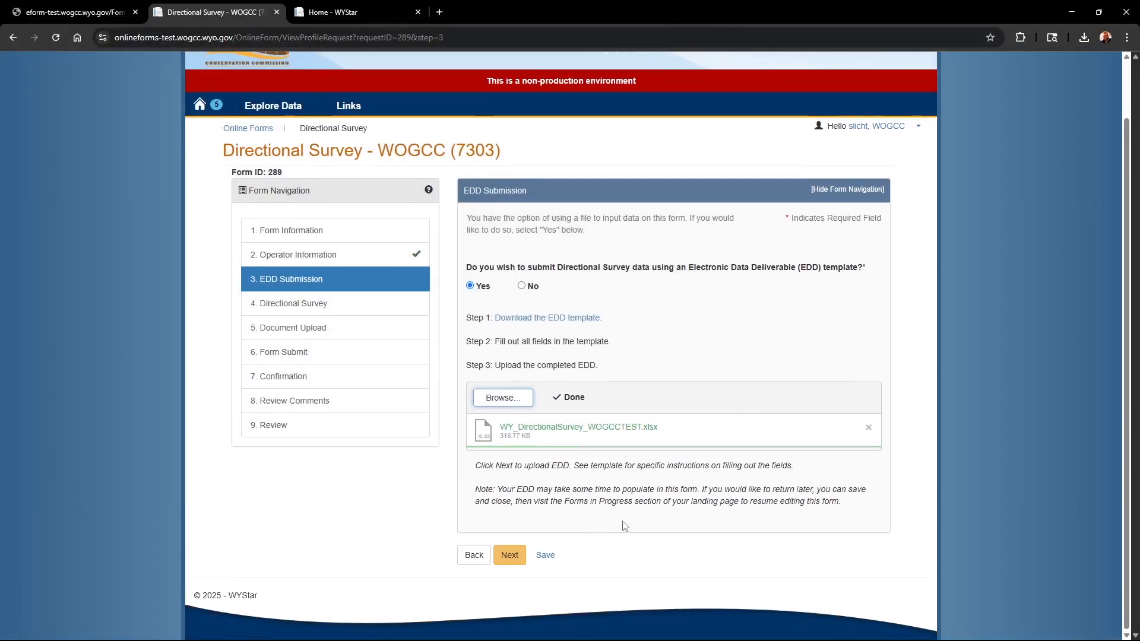
# - Save the EDD Submission page and continue to the Directional Survey page so the uploaded EDD is processed
pyautogui.click(546, 558)
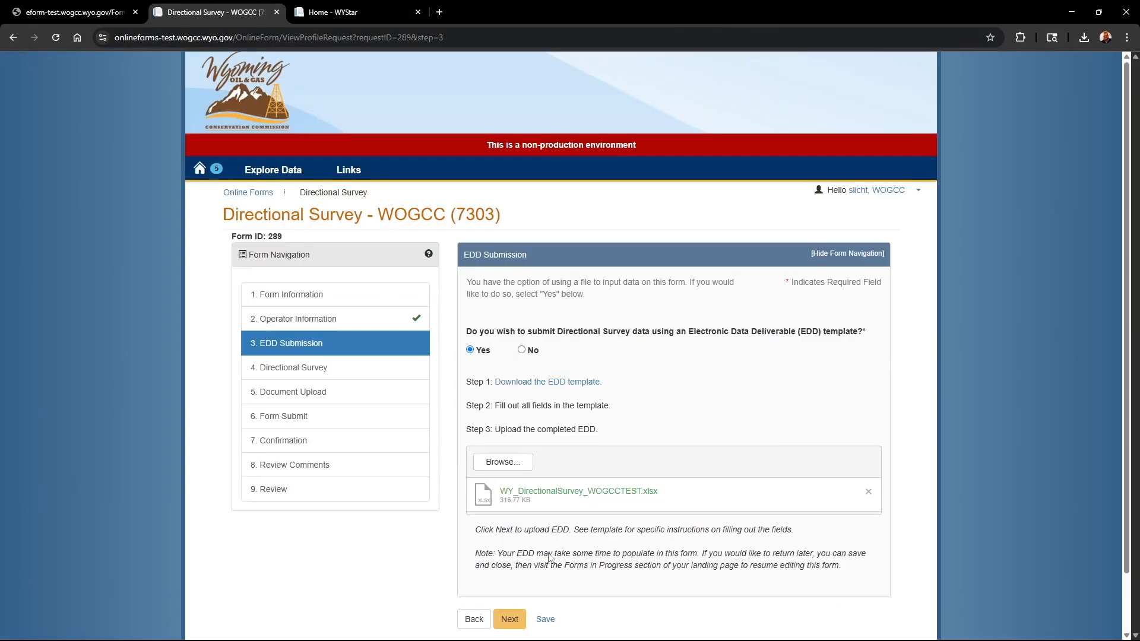
pyautogui.scroll(-1, 543, 549)
pyautogui.click(514, 561)
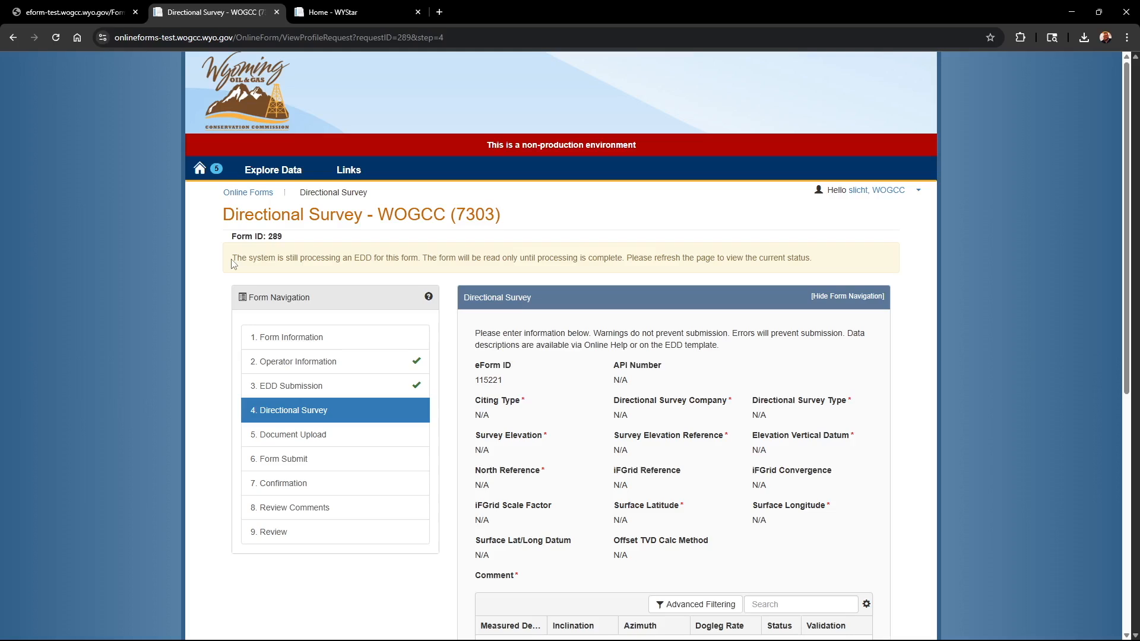
# - Refresh the Directional Survey page until the EDD has finished processing
pyautogui.click(56, 38)
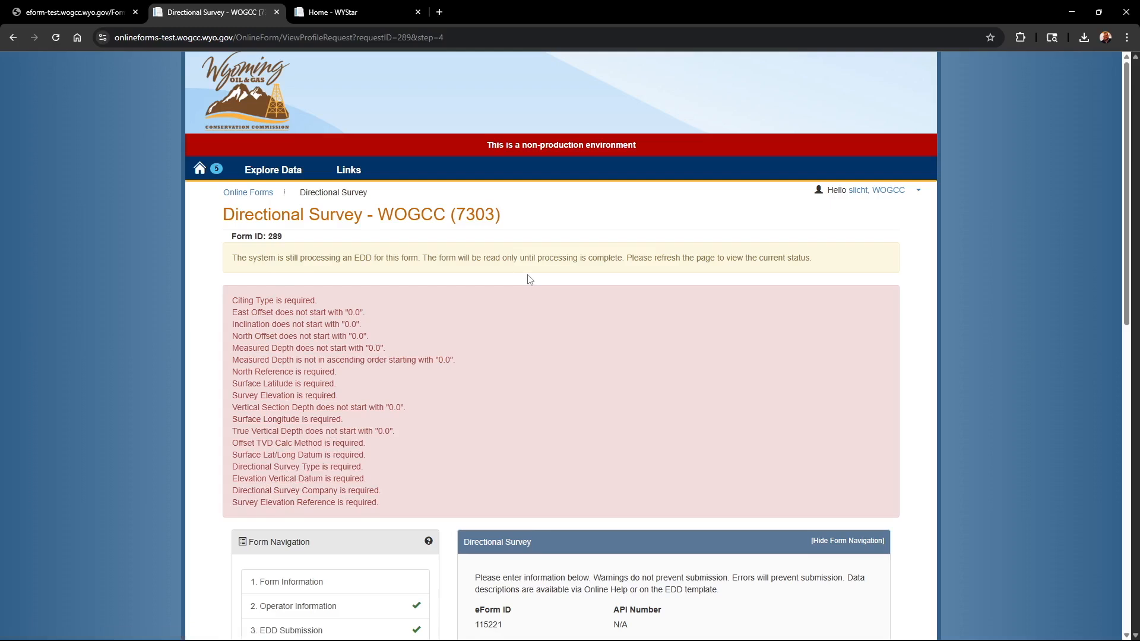
pyautogui.click(54, 38)
pyautogui.click(51, 39)
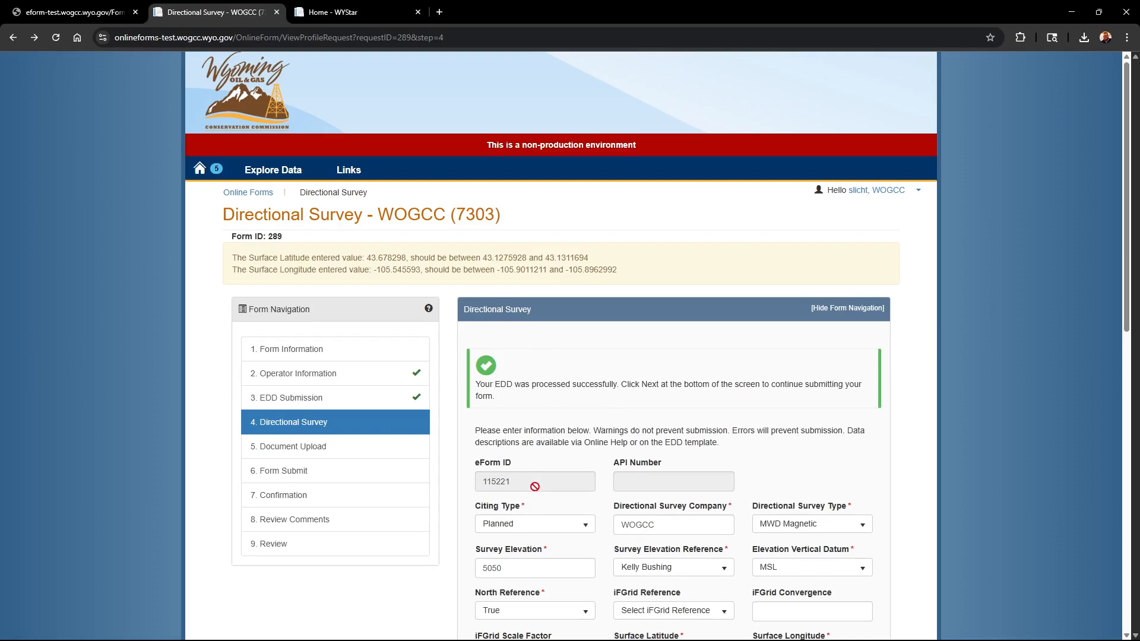
# - Review the populated Directional Survey header fields, including the available options for Citing Type and Directional Survey Type
pyautogui.scroll(-2, 534, 486)
pyautogui.scroll(-1, 839, 346)
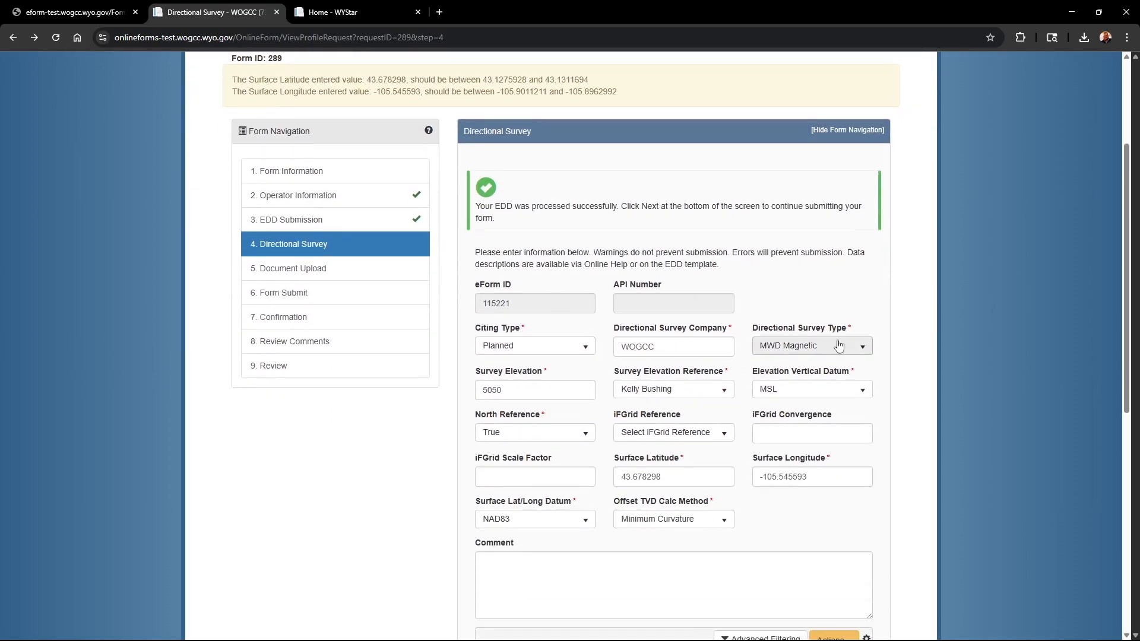
pyautogui.click(584, 351)
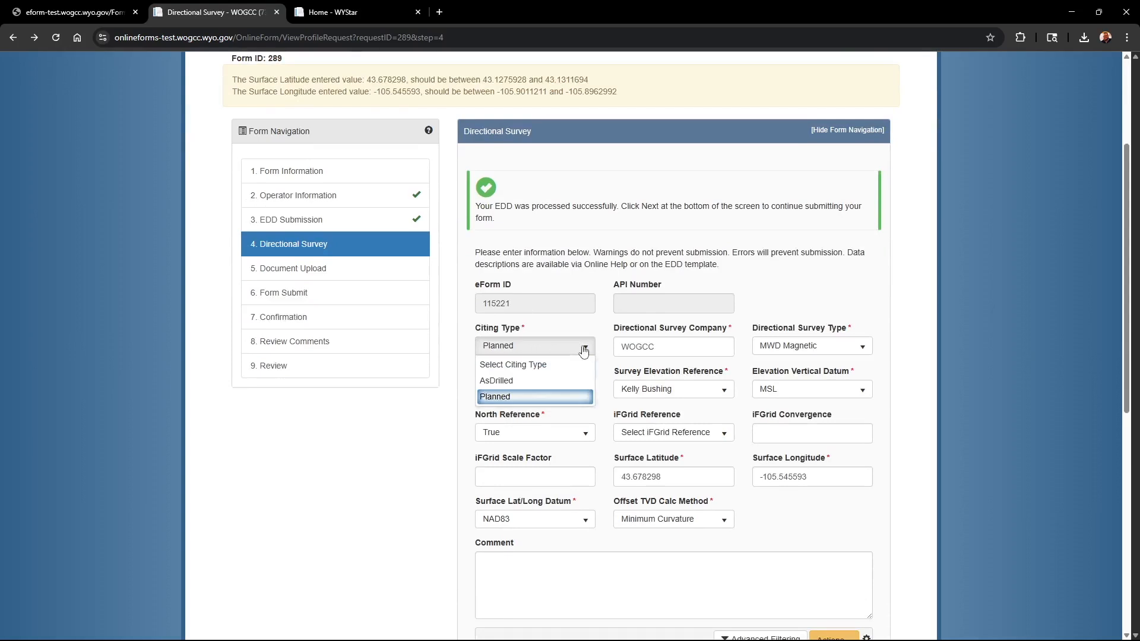
pyautogui.click(583, 351)
pyautogui.click(862, 349)
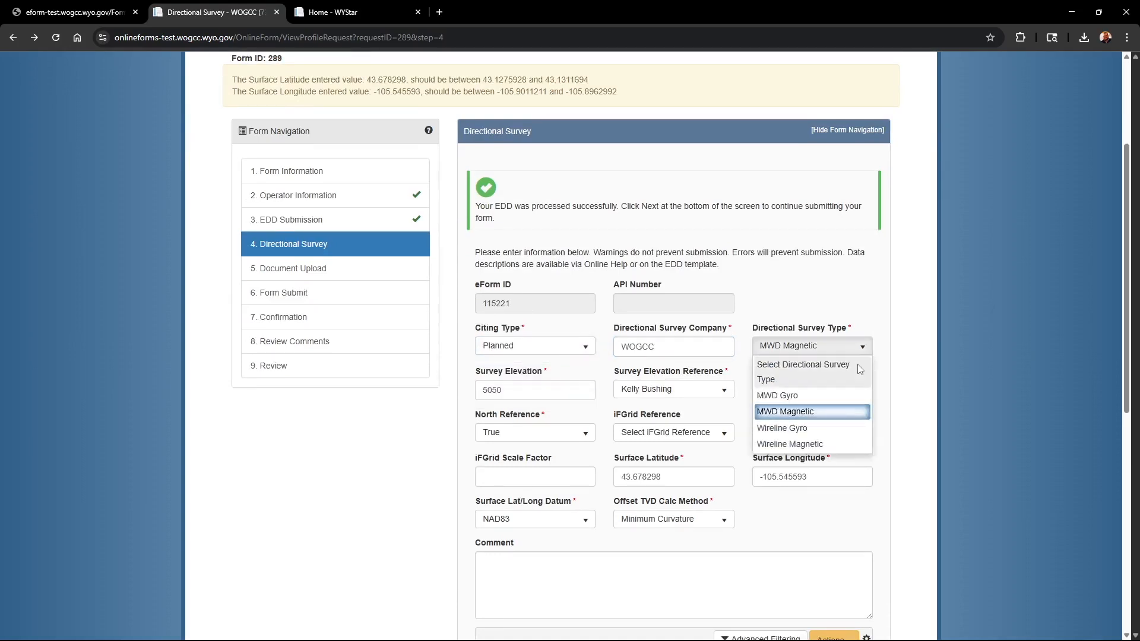
pyautogui.click(870, 316)
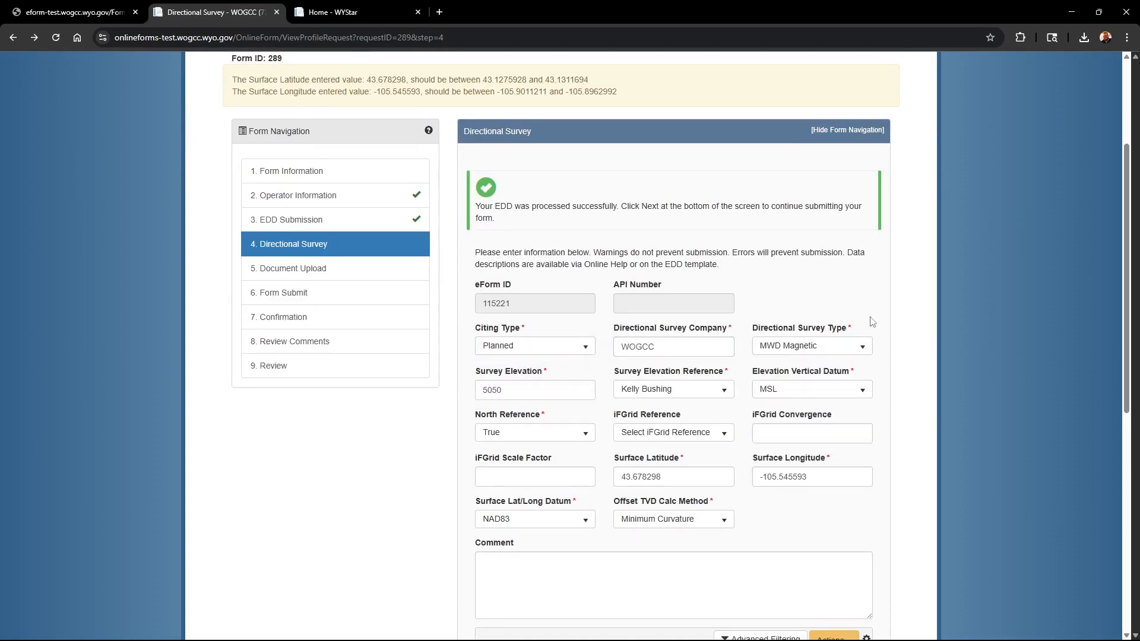
pyautogui.scroll(-1, 634, 404)
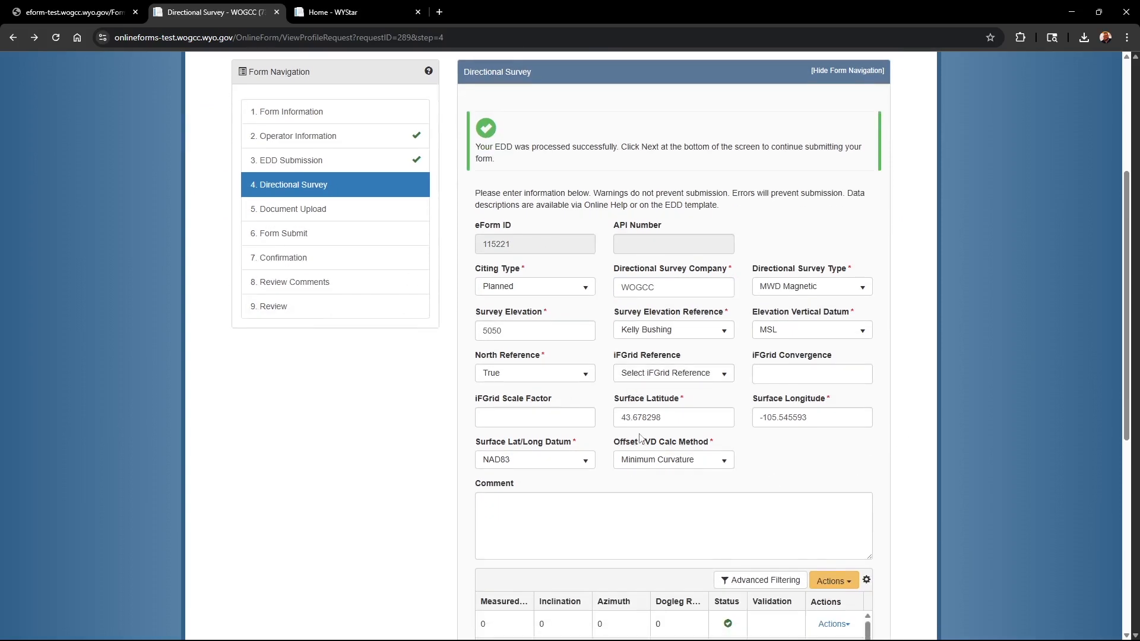
# - Examine the imported survey data rows and their status and validation columns, and recheck the header fields above them
pyautogui.scroll(-4, 587, 445)
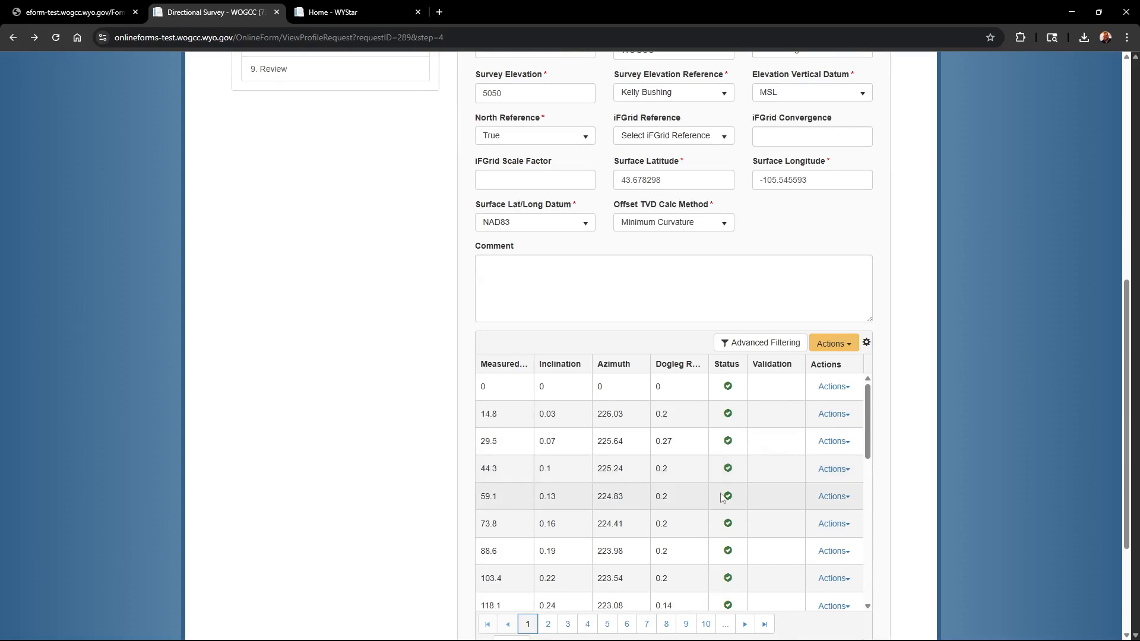
pyautogui.scroll(-7, 763, 439)
pyautogui.scroll(-3, 760, 439)
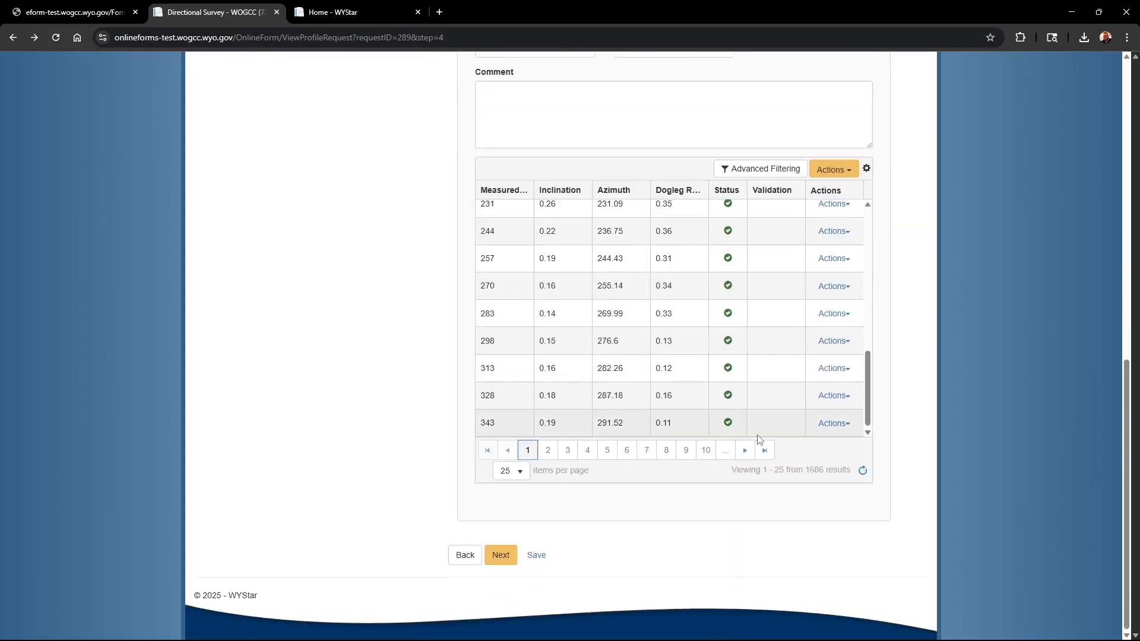
pyautogui.scroll(1, 733, 440)
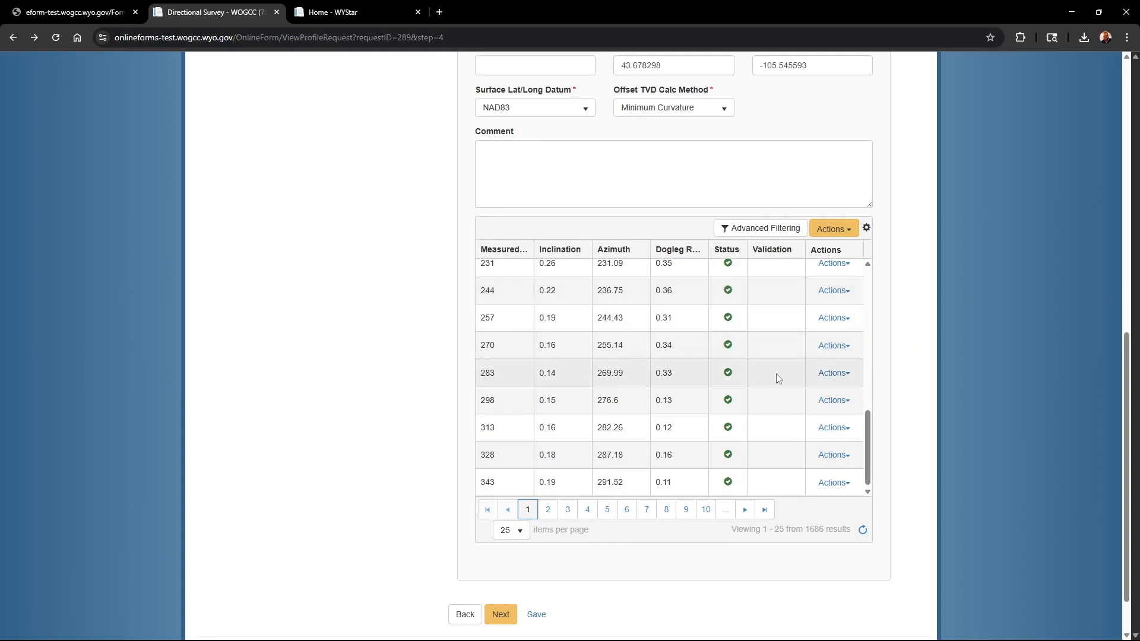
pyautogui.scroll(3, 773, 364)
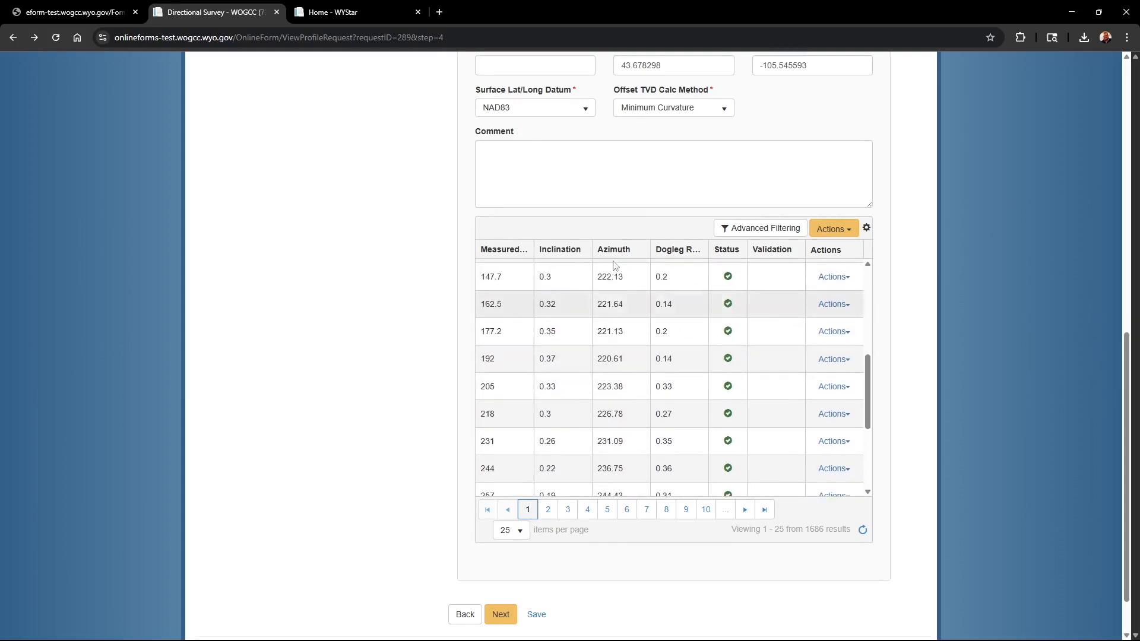
pyautogui.scroll(4, 615, 265)
pyautogui.click(868, 219)
pyautogui.click(867, 219)
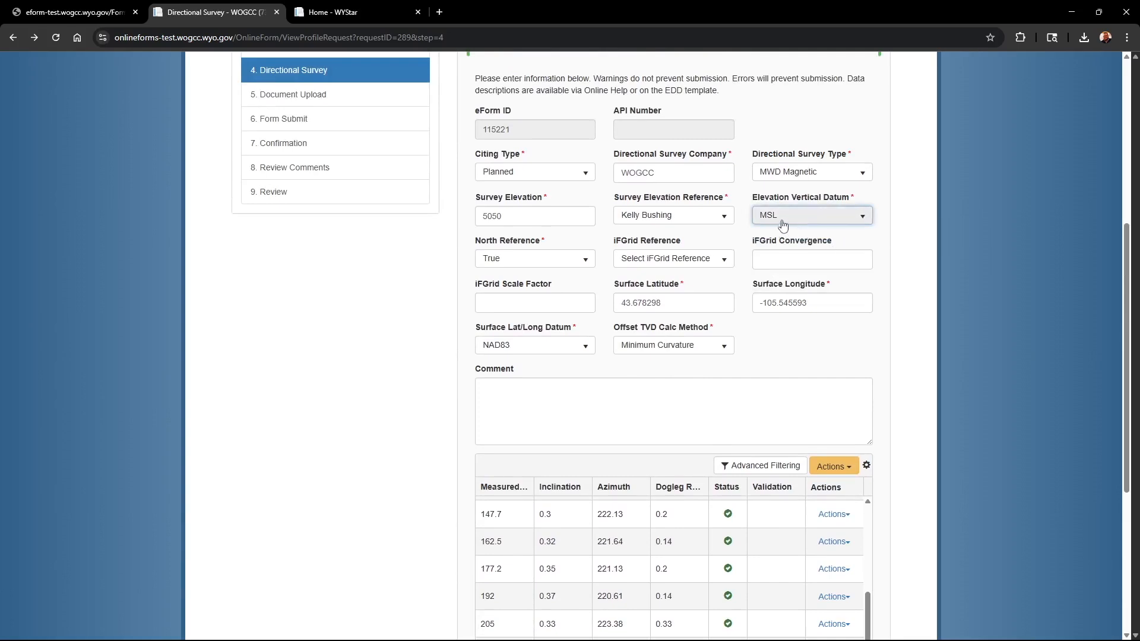
pyautogui.scroll(-1, 778, 221)
pyautogui.scroll(-4, 771, 218)
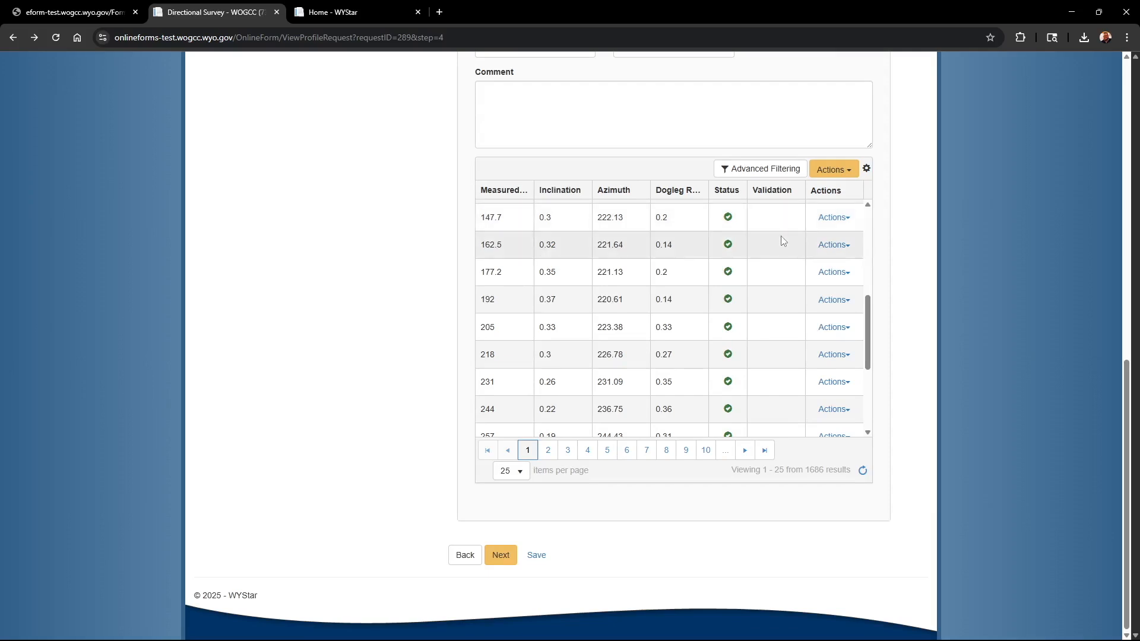
pyautogui.scroll(-2, 765, 285)
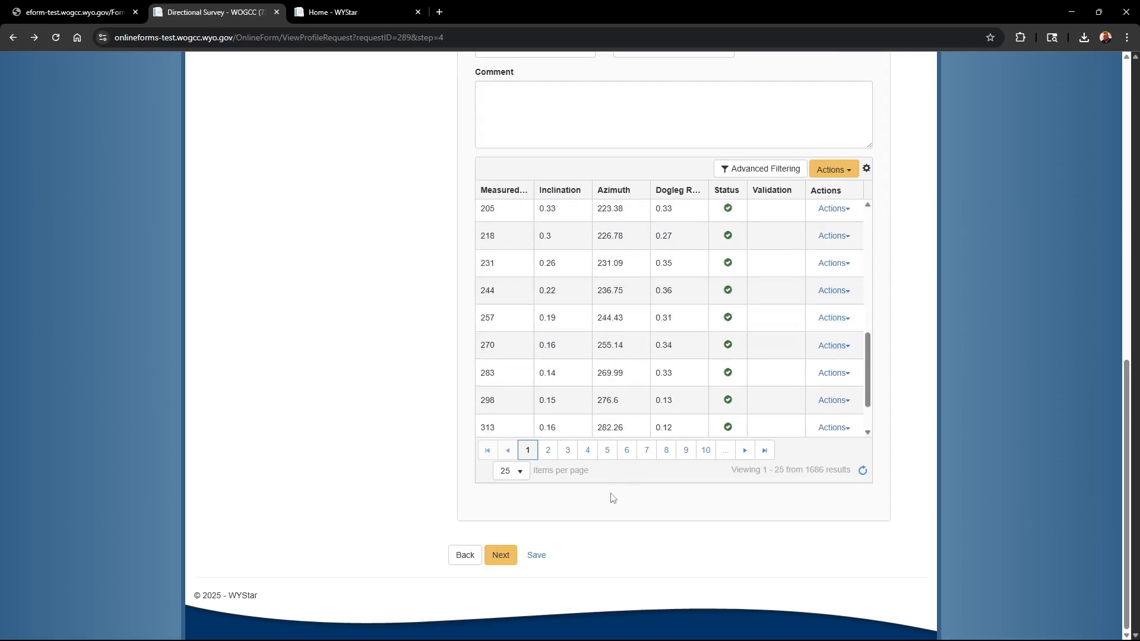
# - Save the Directional Survey page and continue to Document Upload
pyautogui.click(537, 556)
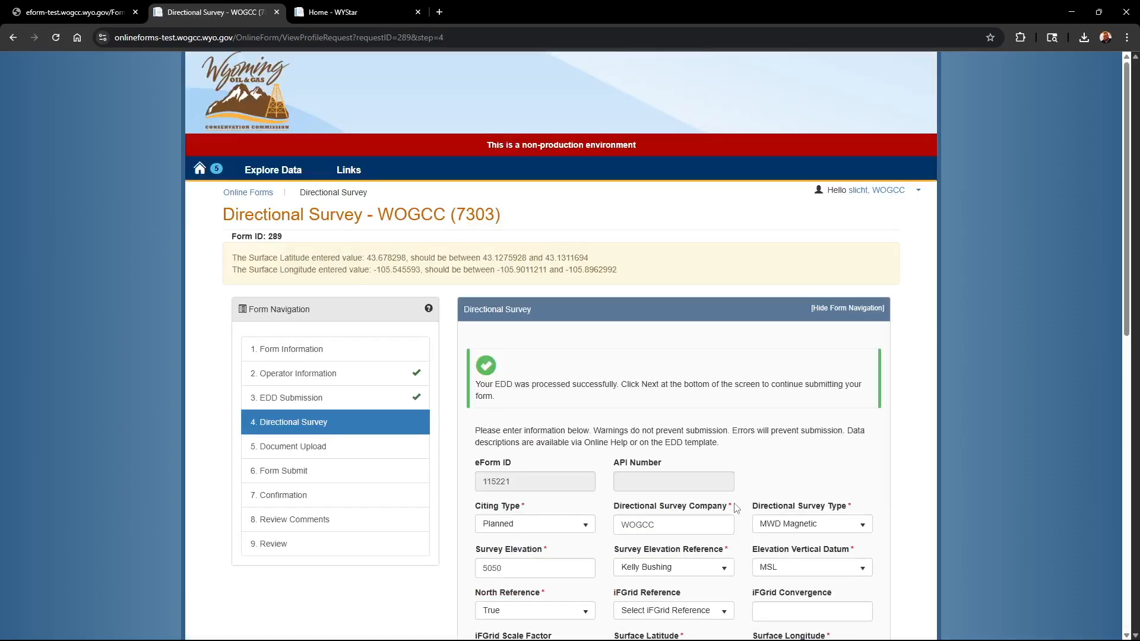
pyautogui.scroll(-5, 694, 503)
pyautogui.scroll(-8, 564, 418)
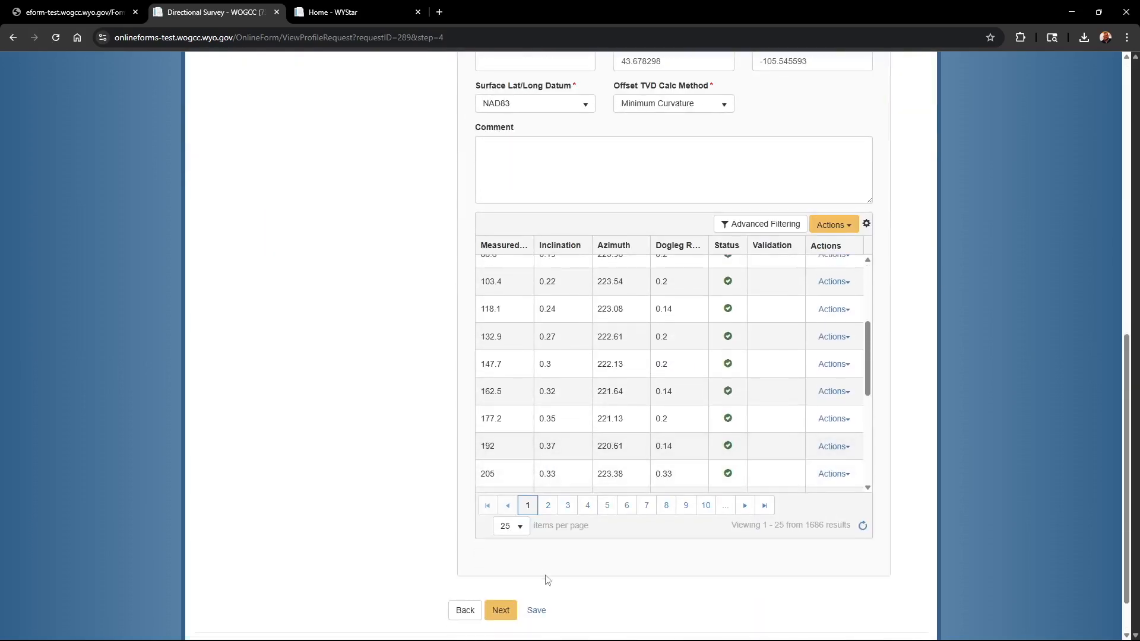
pyautogui.click(500, 610)
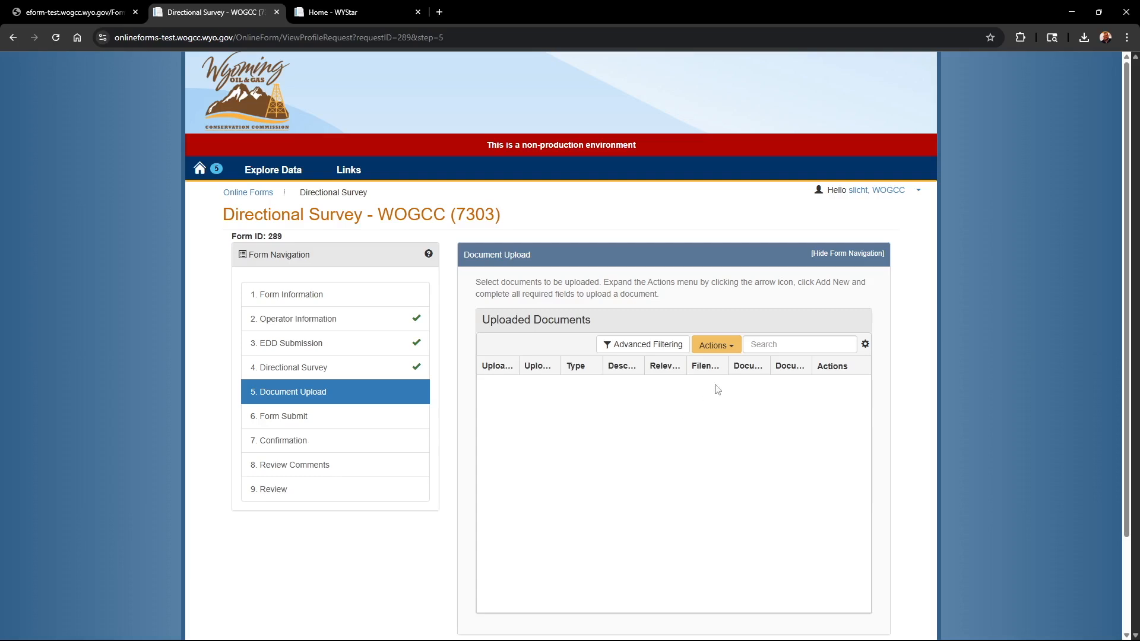
# - Add a new document of type Directional Survey pdf and upload the file Directional Survey.pdf
pyautogui.click(738, 350)
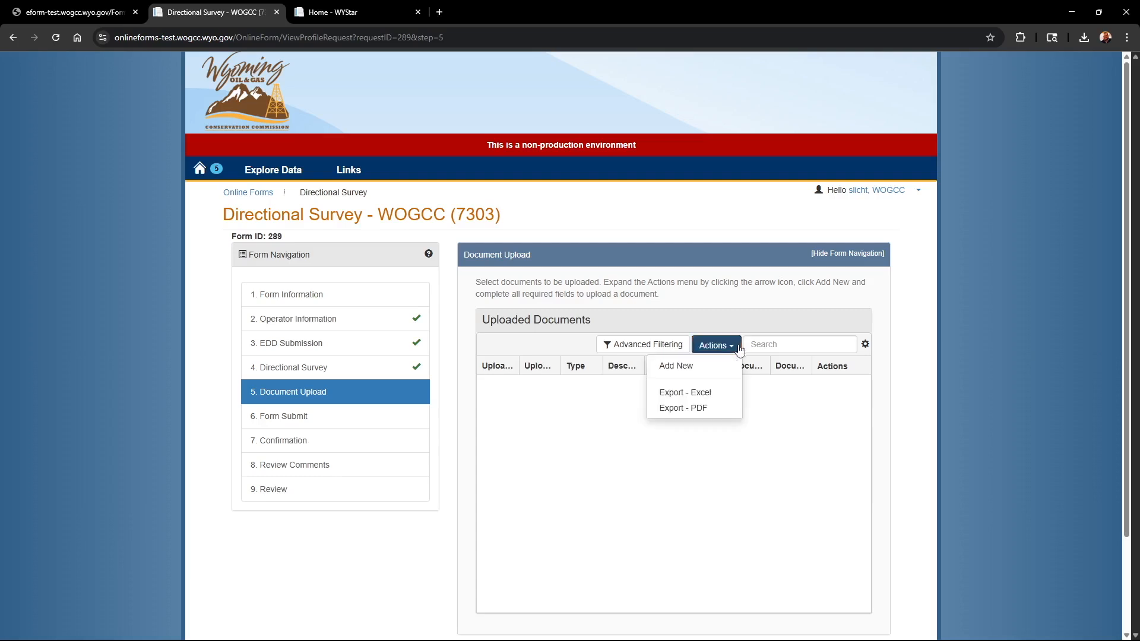
pyautogui.click(680, 371)
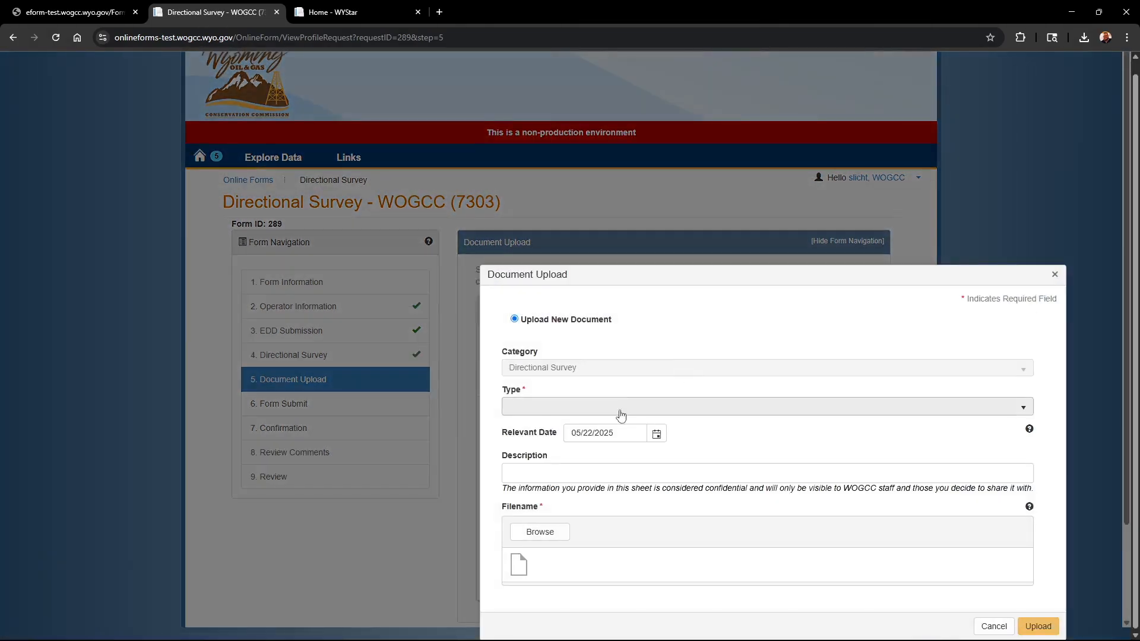
pyautogui.click(619, 413)
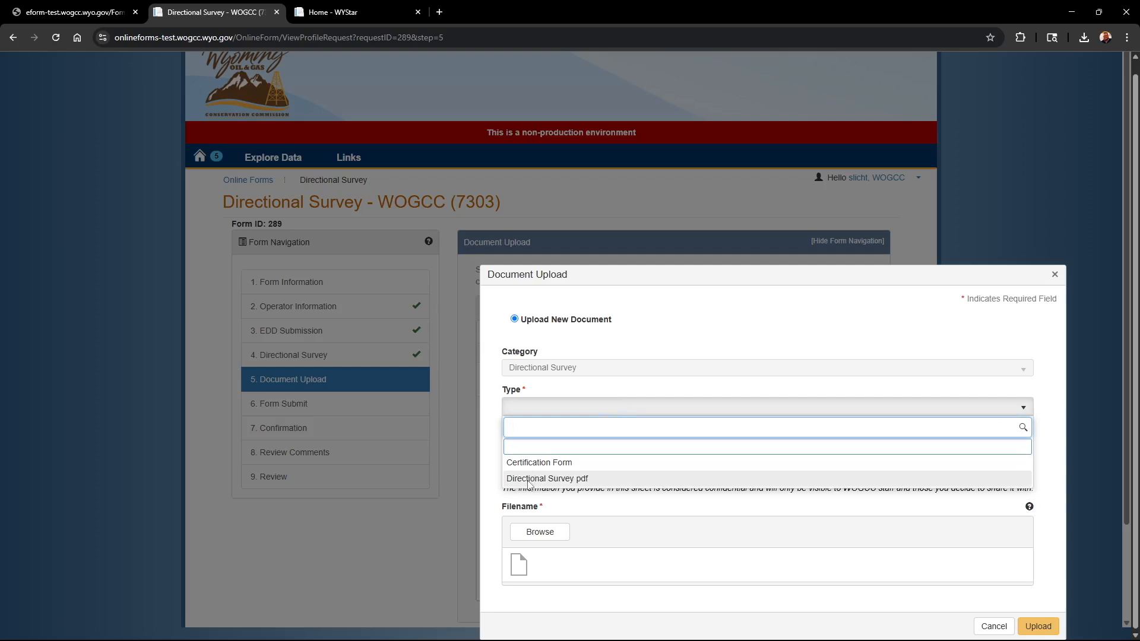
pyautogui.click(529, 479)
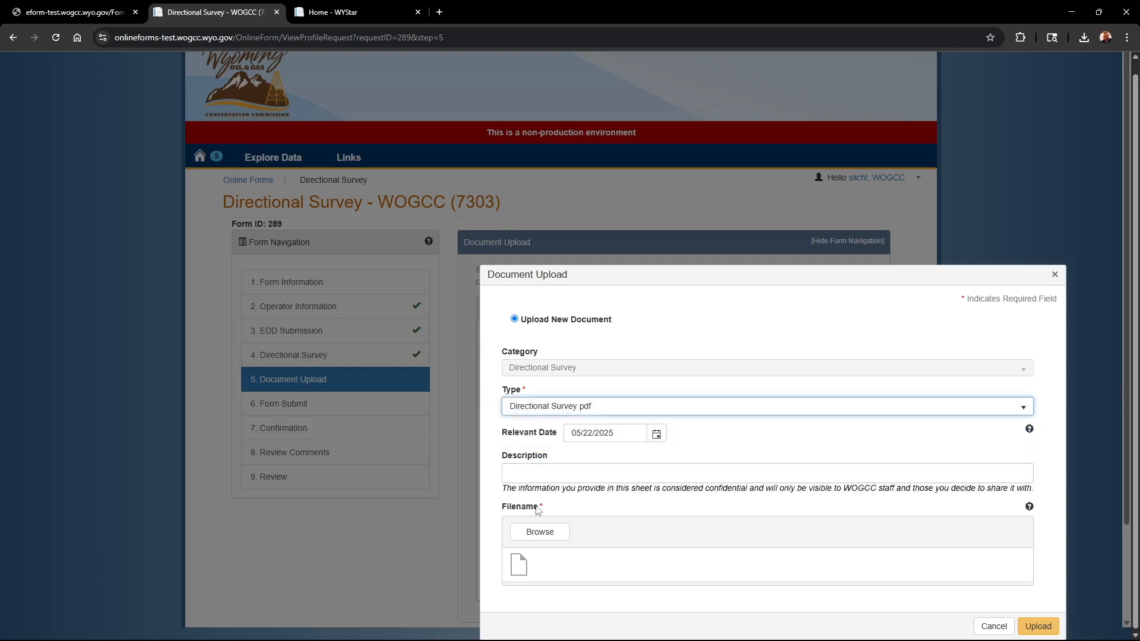
pyautogui.click(552, 537)
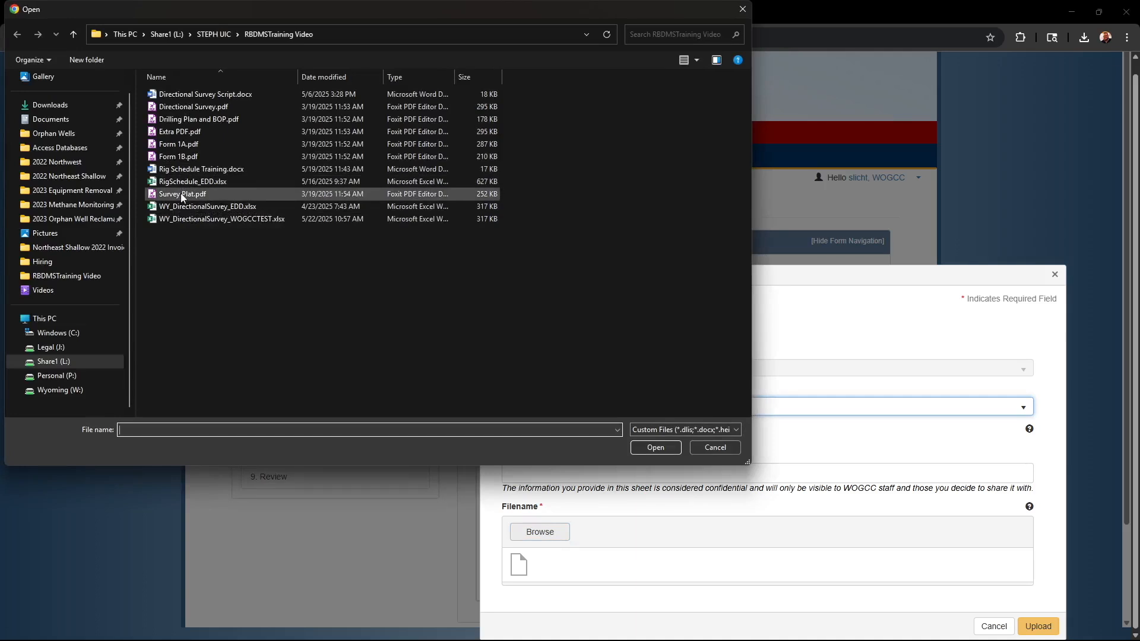
pyautogui.click(230, 109)
pyautogui.click(655, 448)
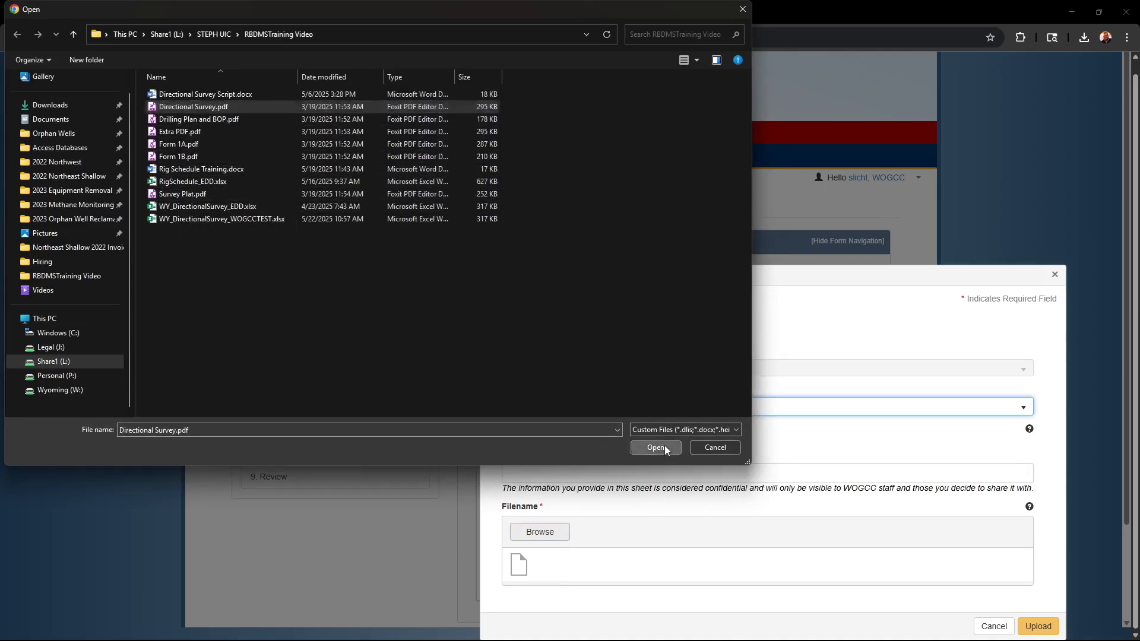
pyautogui.click(1043, 629)
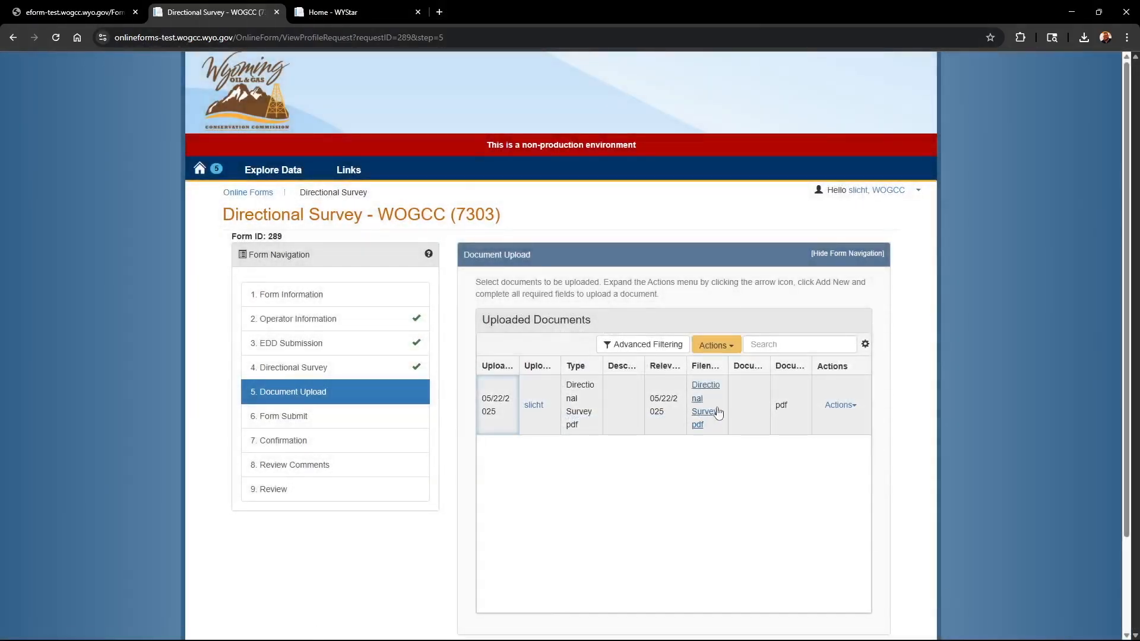
# - Save the Document Upload page and continue to Form Submit
pyautogui.scroll(-1, 739, 400)
pyautogui.scroll(-1, 739, 400)
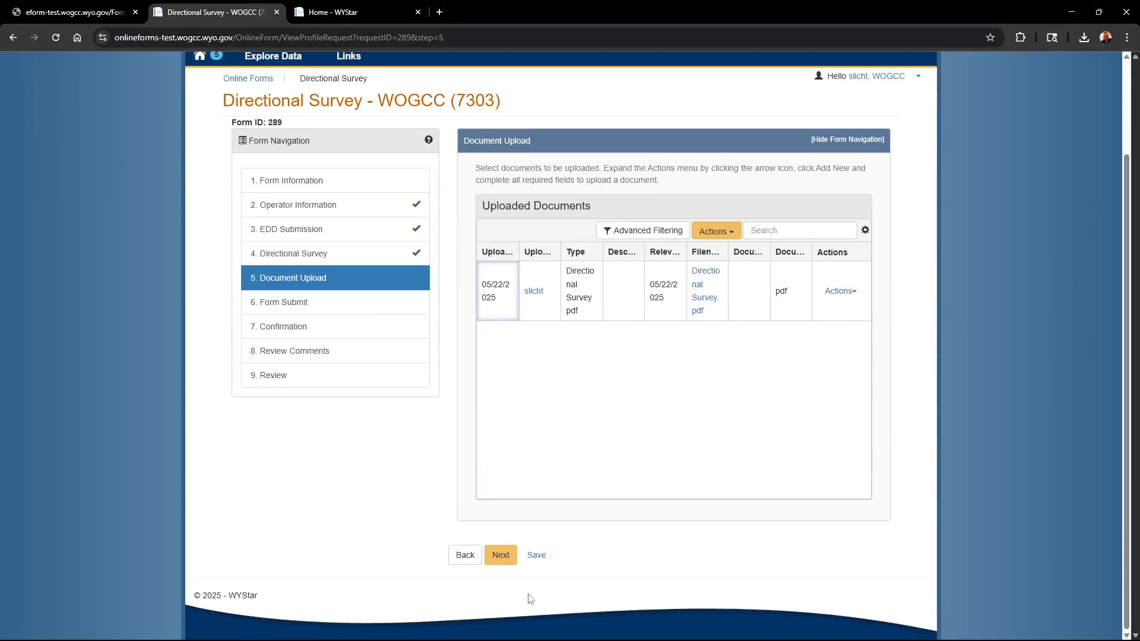
pyautogui.click(542, 558)
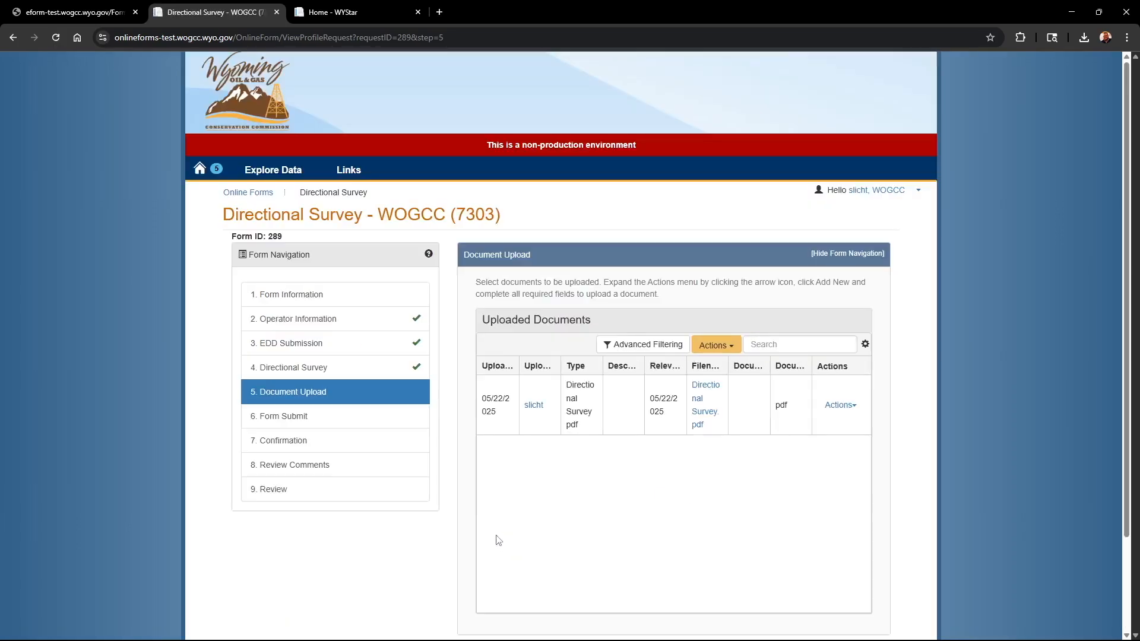
pyautogui.click(506, 557)
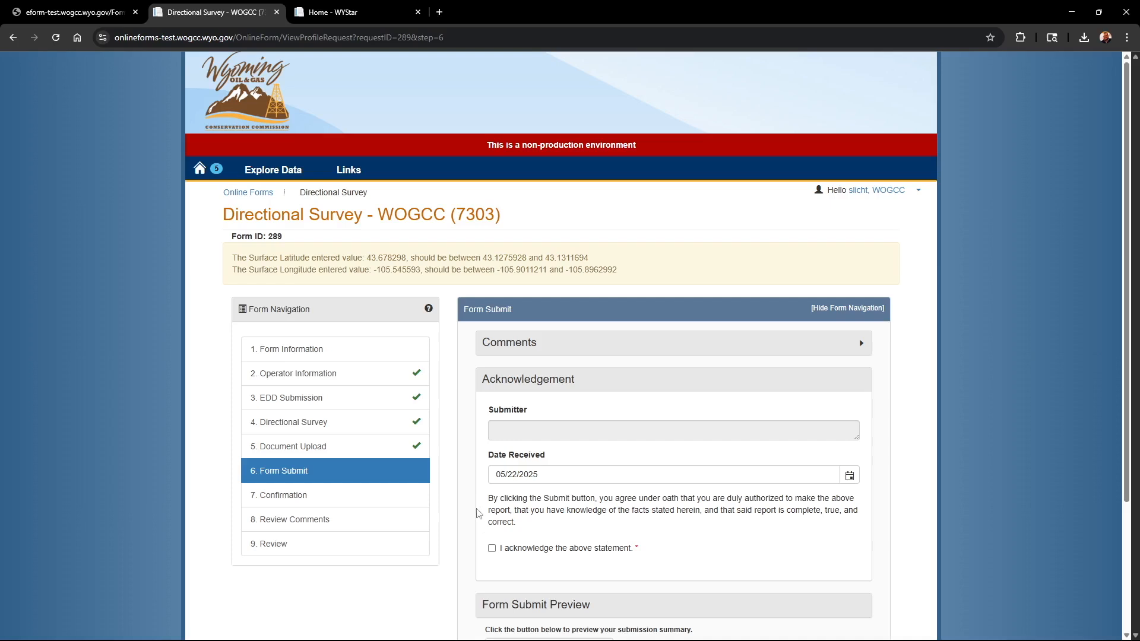
# - Acknowledge the oath statement and submit the Directional Survey form
pyautogui.click(492, 548)
pyautogui.scroll(-1, 774, 541)
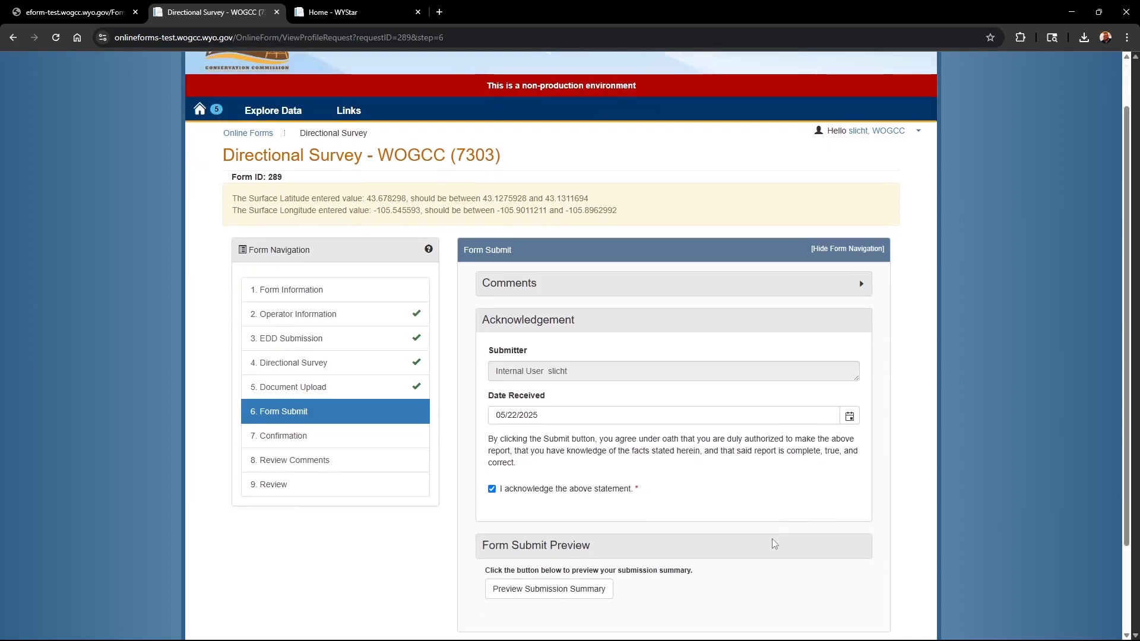
pyautogui.scroll(-1, 774, 542)
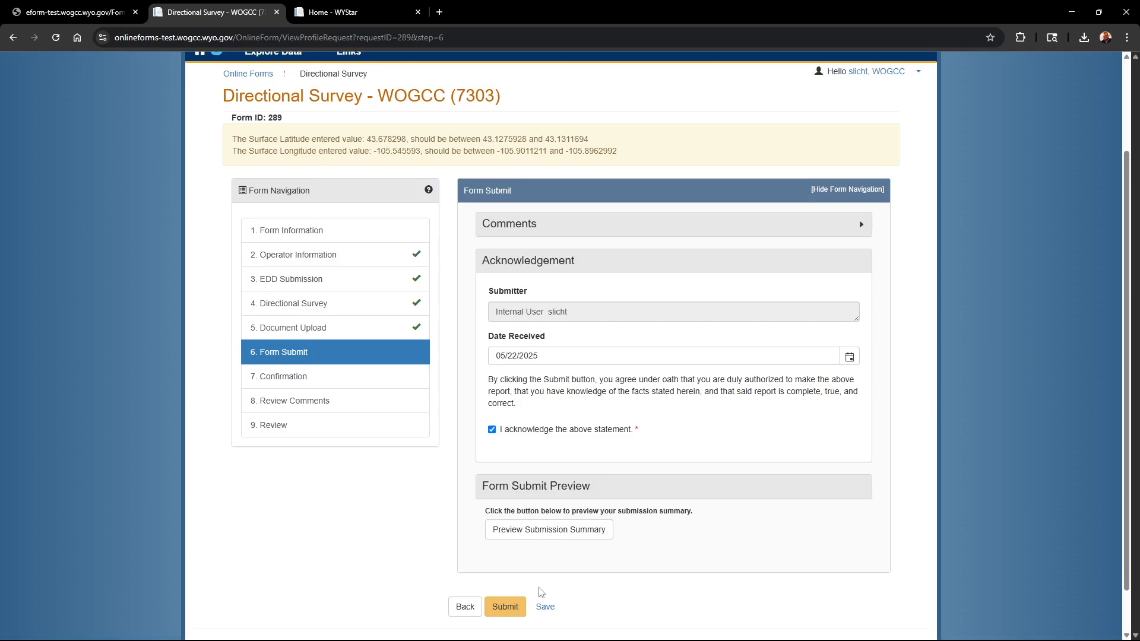
pyautogui.click(506, 607)
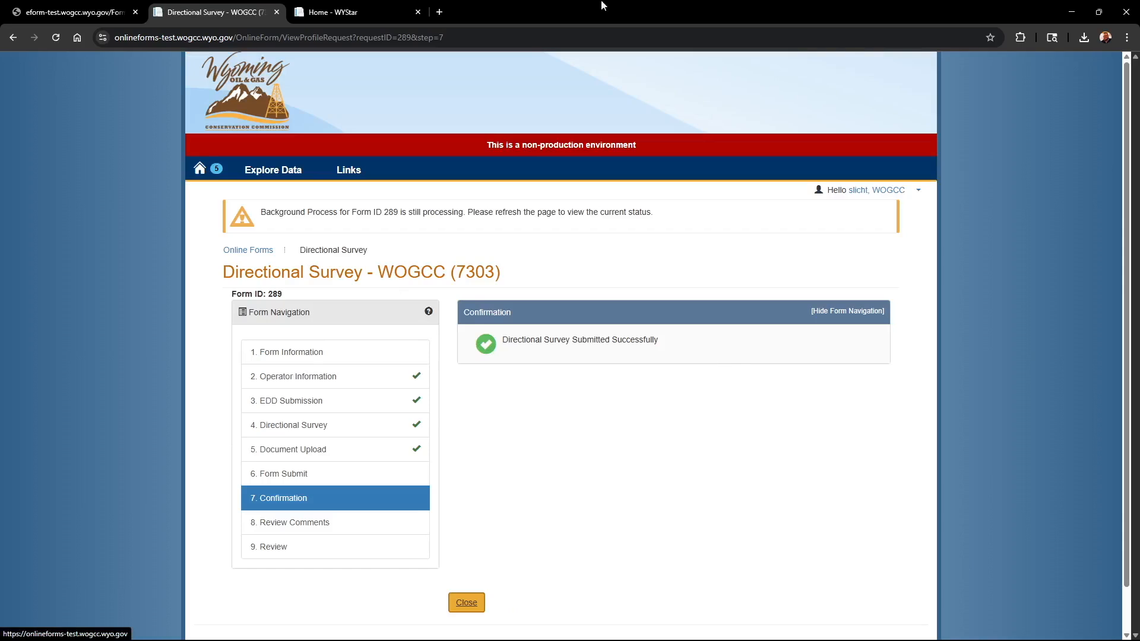
# - In the APD eForm's attachments section, enter 289 as the Directional Survey Online Form ID and save the eForm
pyautogui.moveTo(283, 296)
pyautogui.mouseDown()
pyautogui.moveTo(242, 296)
pyautogui.moveTo(267, 298)
pyautogui.mouseUp()
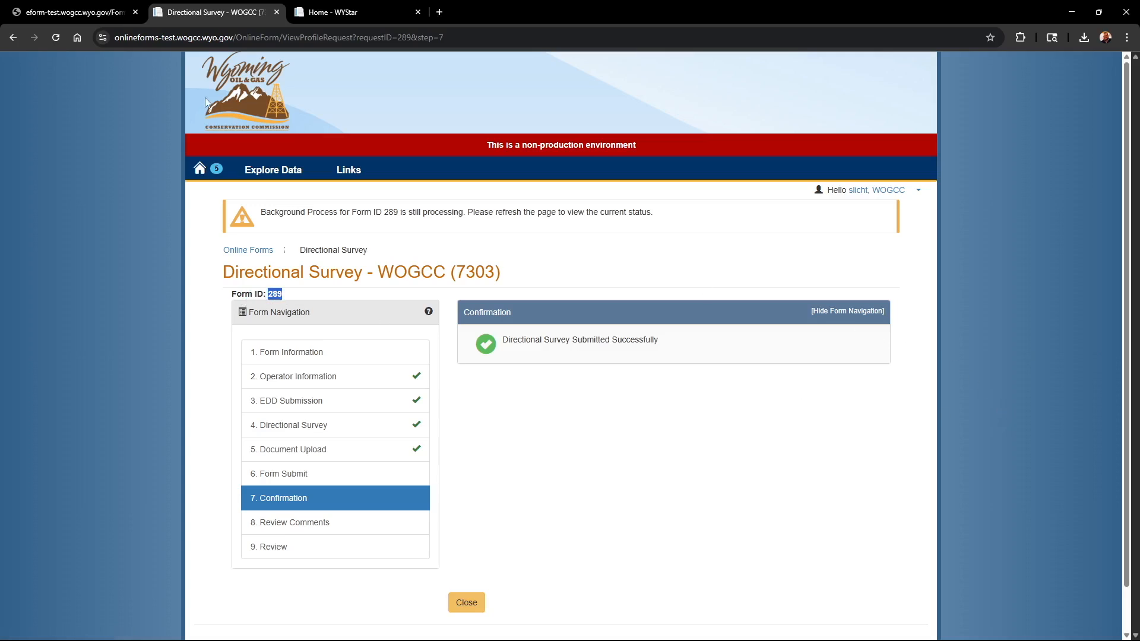
pyautogui.click(87, 15)
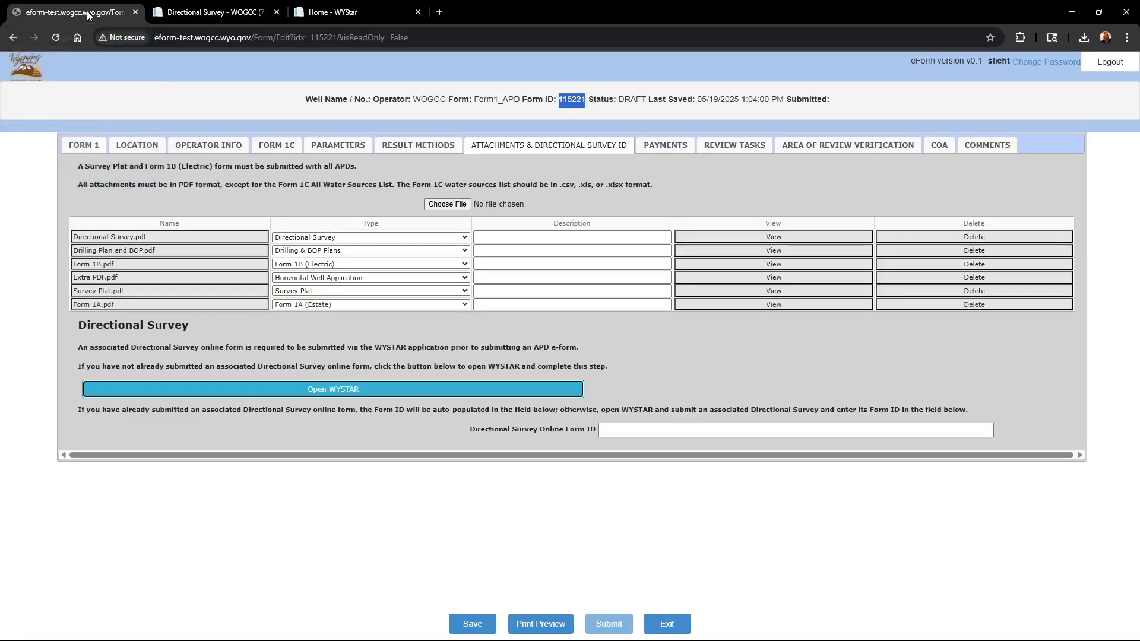
pyautogui.click(641, 431)
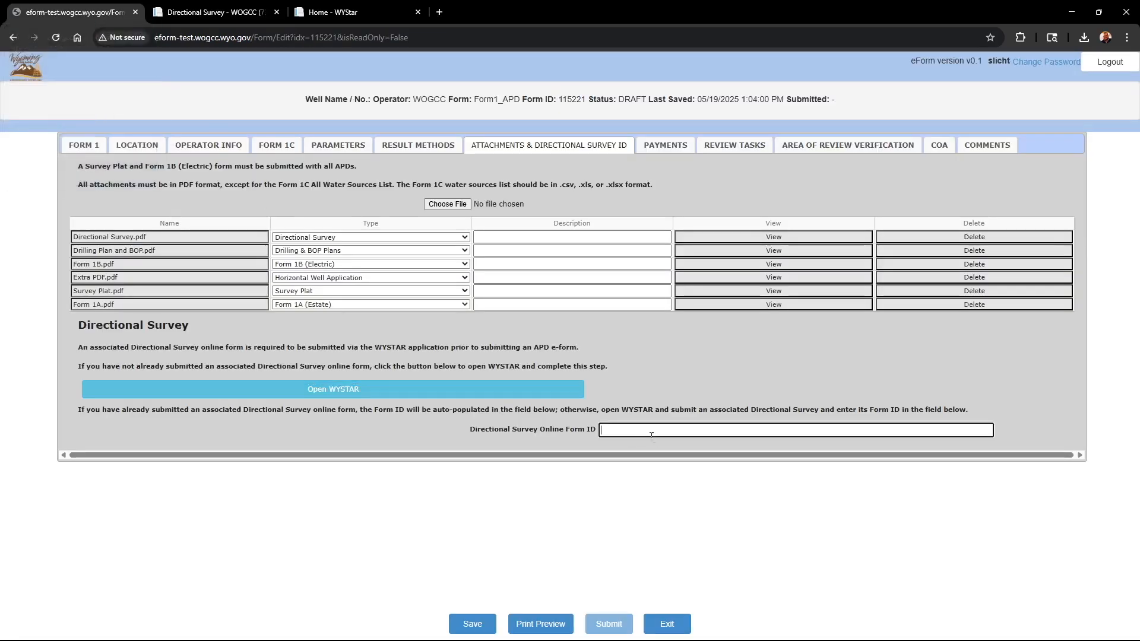
pyautogui.write('289')
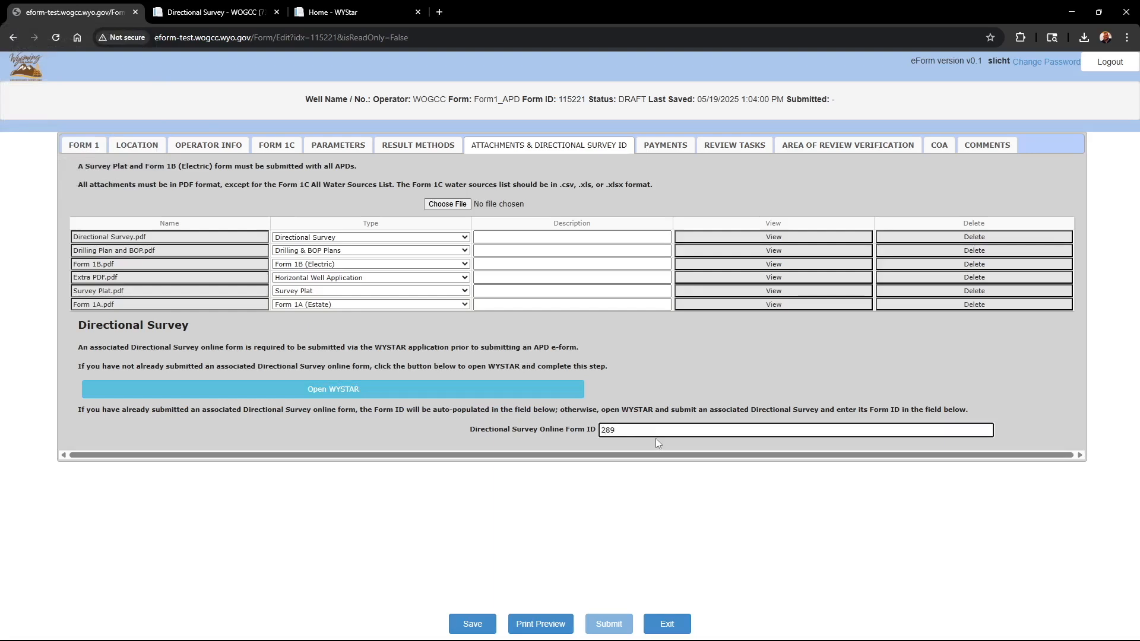
pyautogui.click(473, 626)
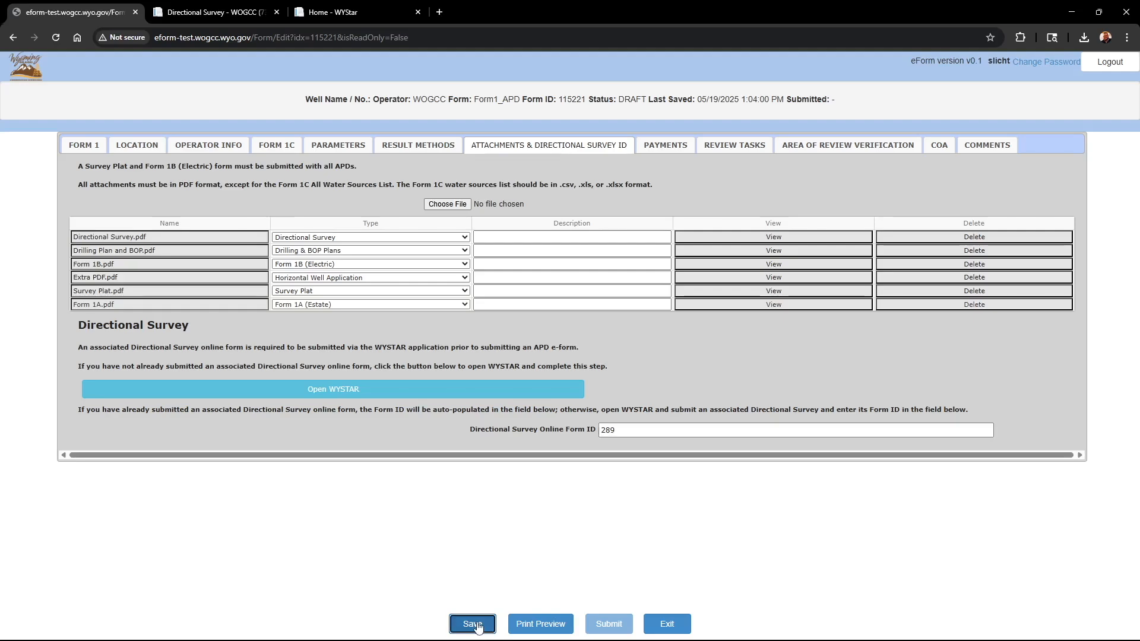